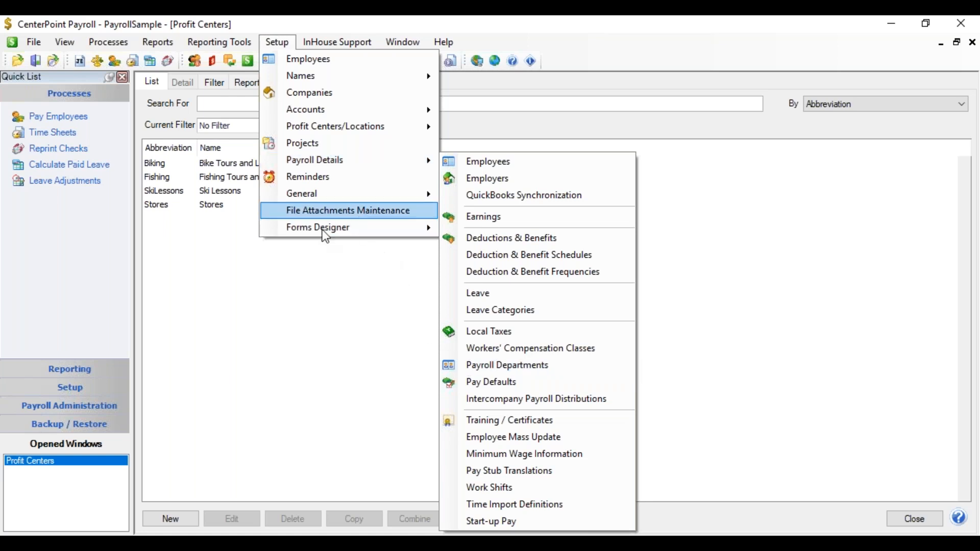
Create a new profit center with the abbreviation Boating and the name Boating Lesson
click(257, 272)
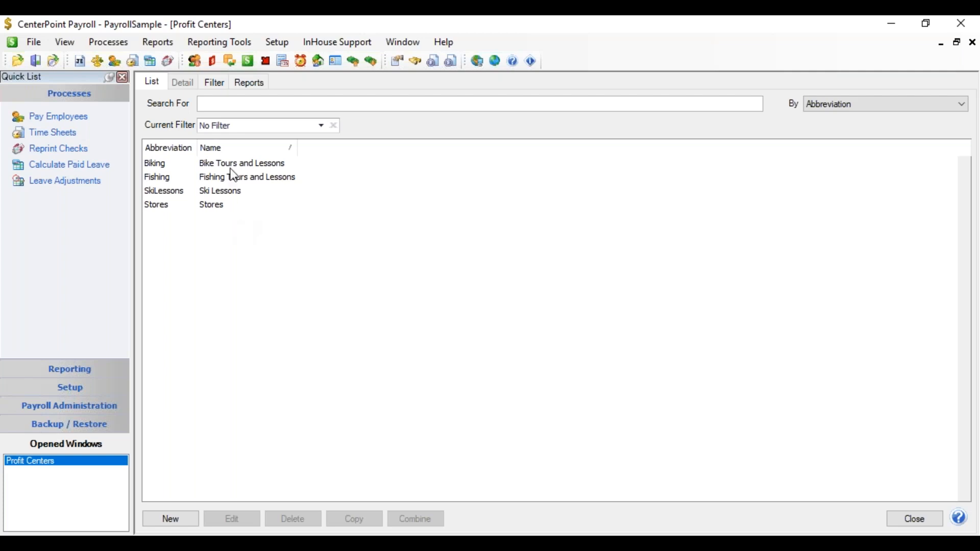
click(176, 519)
click(175, 518)
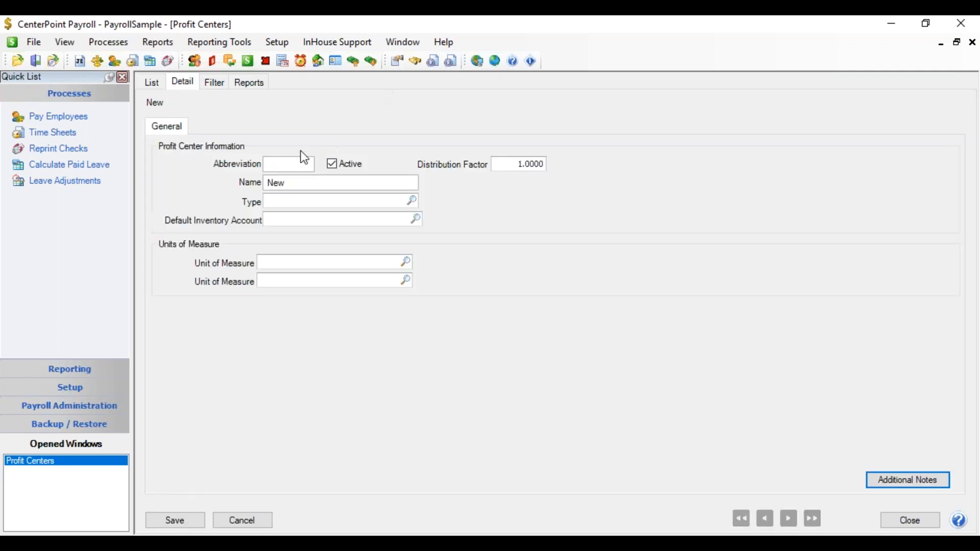
text(Boating)
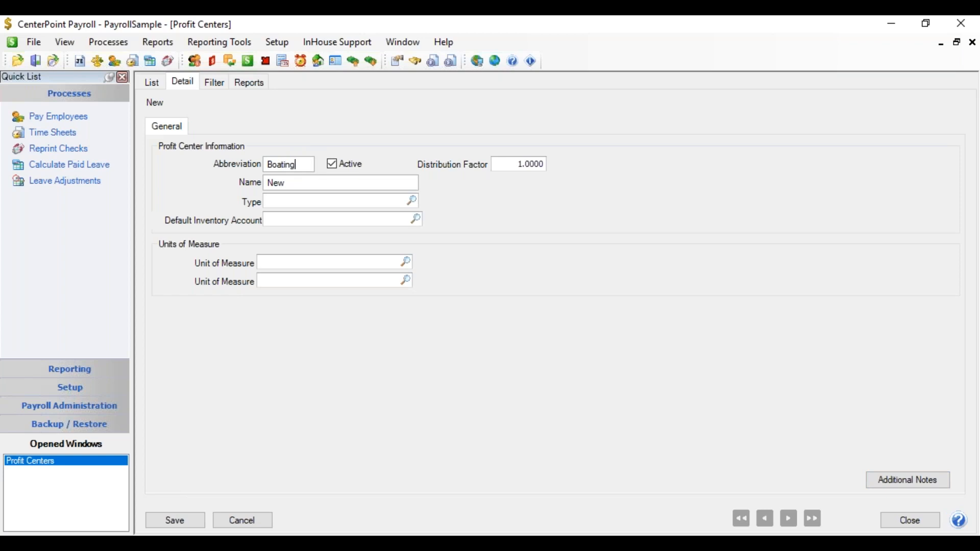
key(Tab)
key(Tab)
text(Boating Lesson)
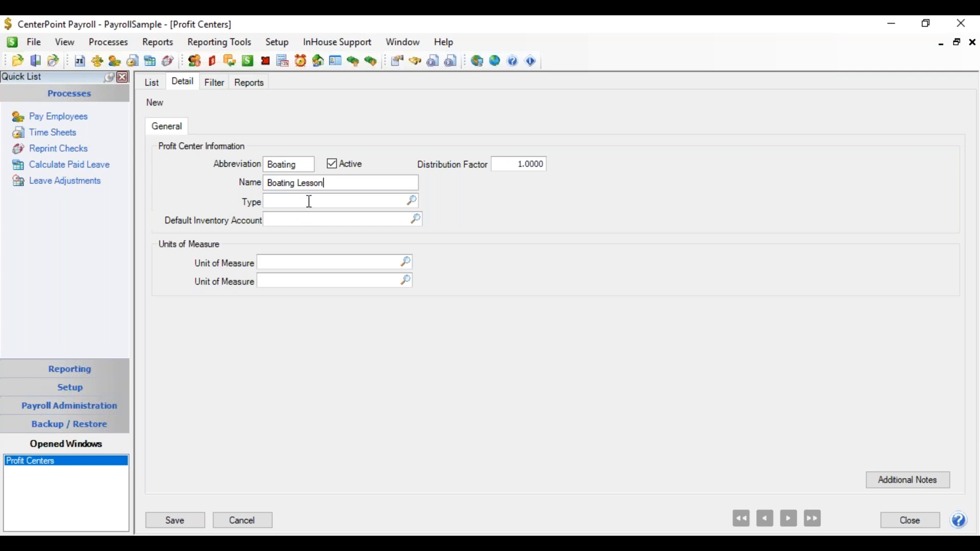
Set the profit center's type to BUSINESS and its first unit of measure to Units, and save the record
click(413, 200)
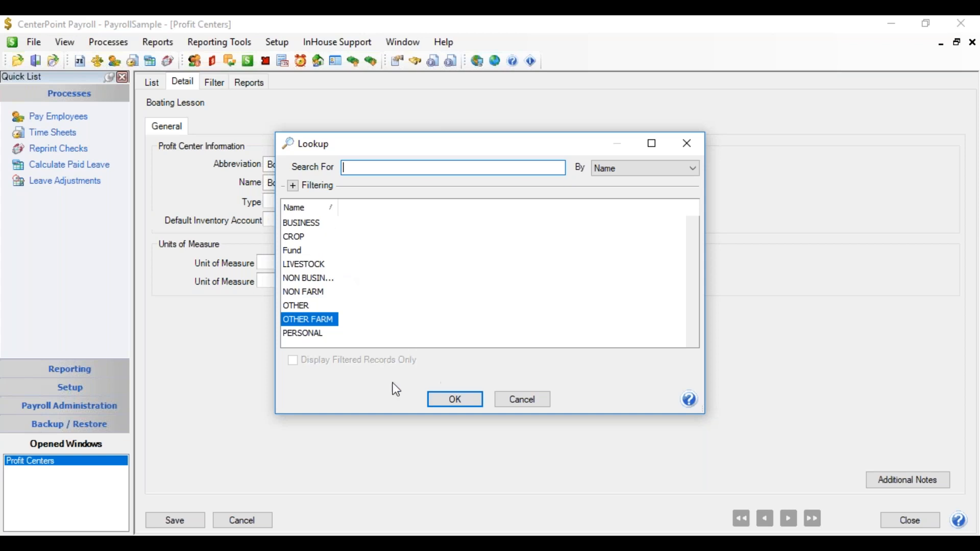
double_click(302, 223)
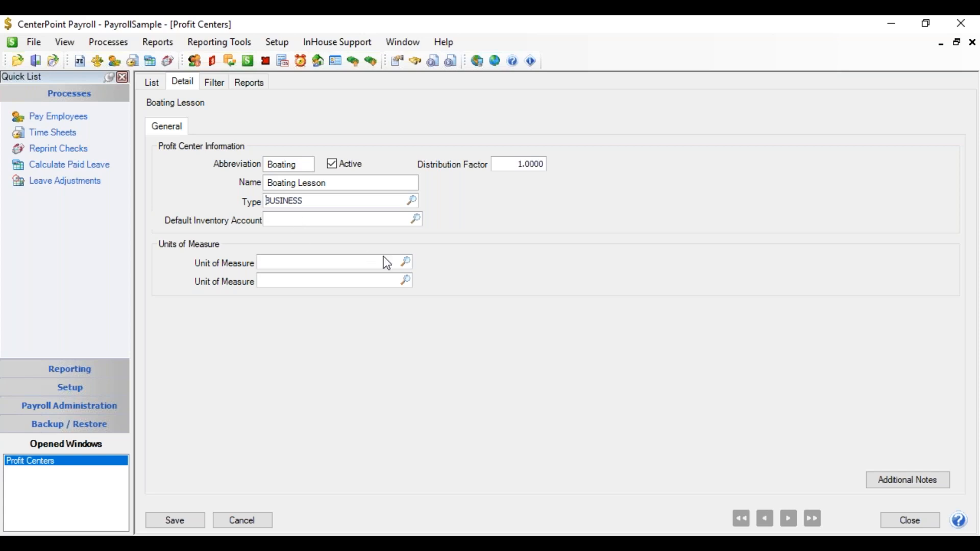
click(403, 262)
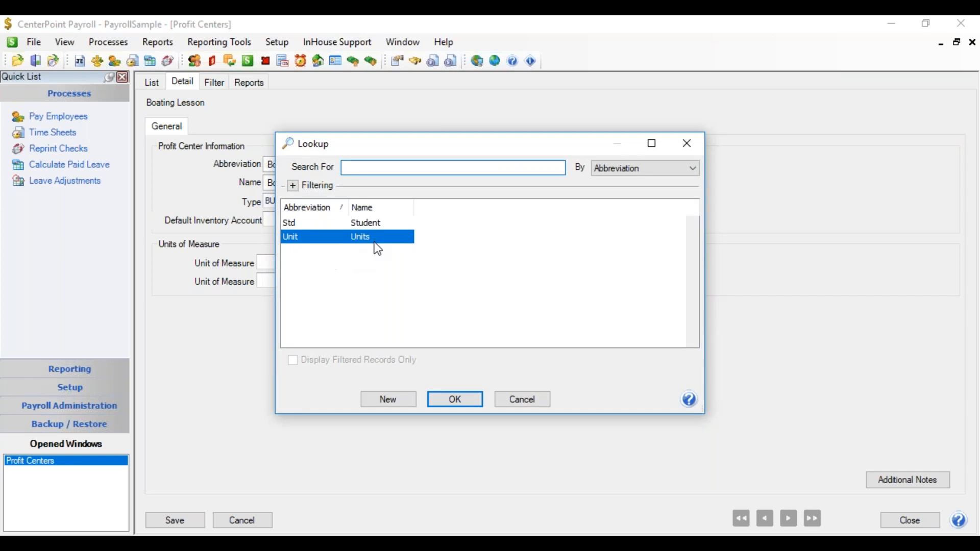
double_click(374, 238)
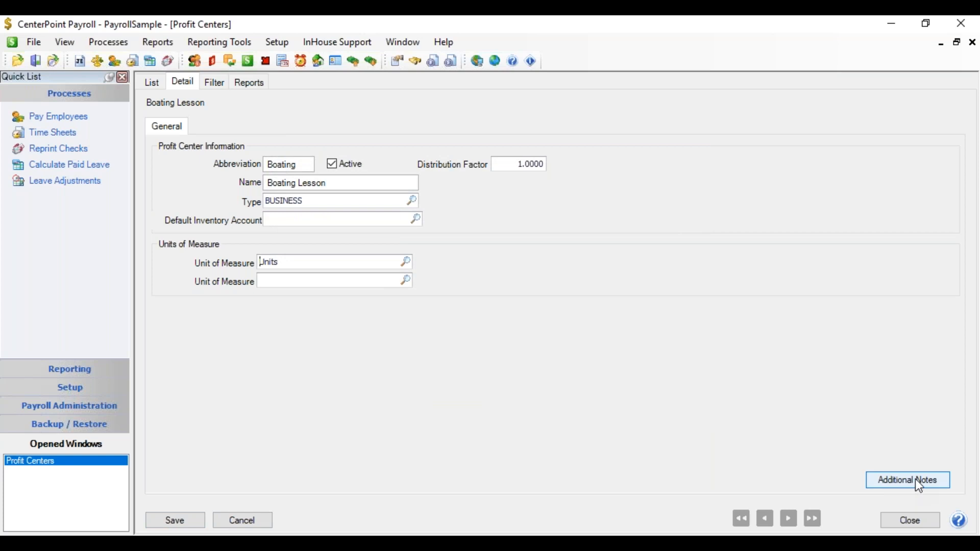
click(175, 520)
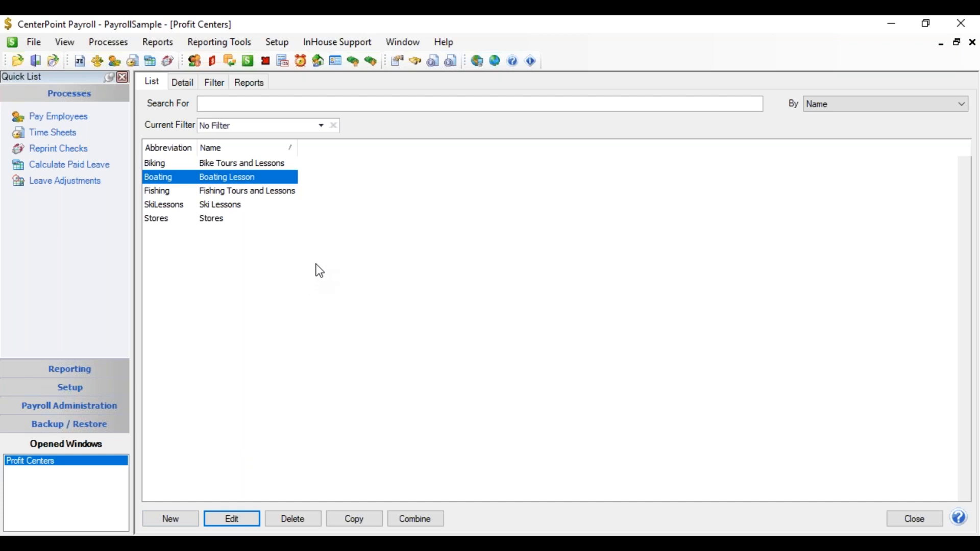
View the list of locations, and close both the Locations and Profit Centers windows
click(277, 42)
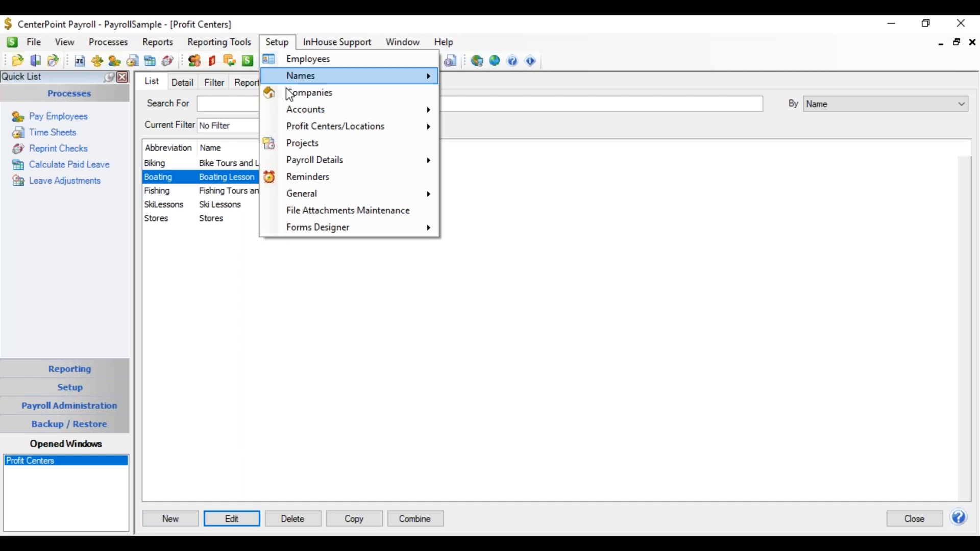
mouse_move(295, 131)
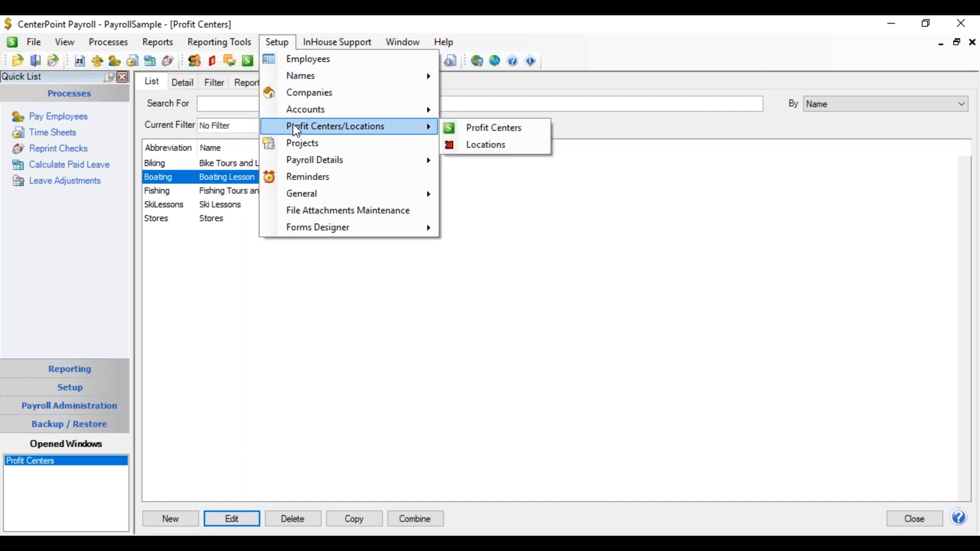
click(478, 147)
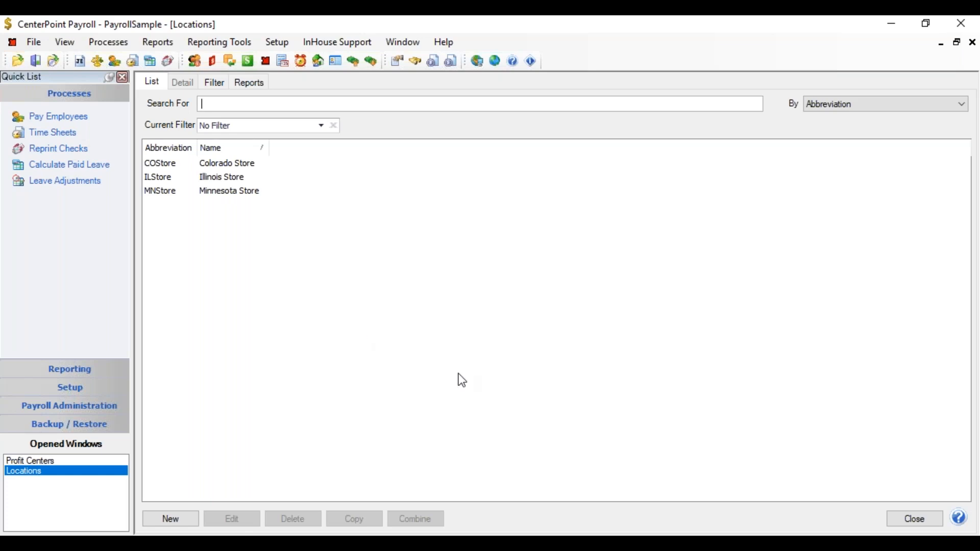
click(915, 518)
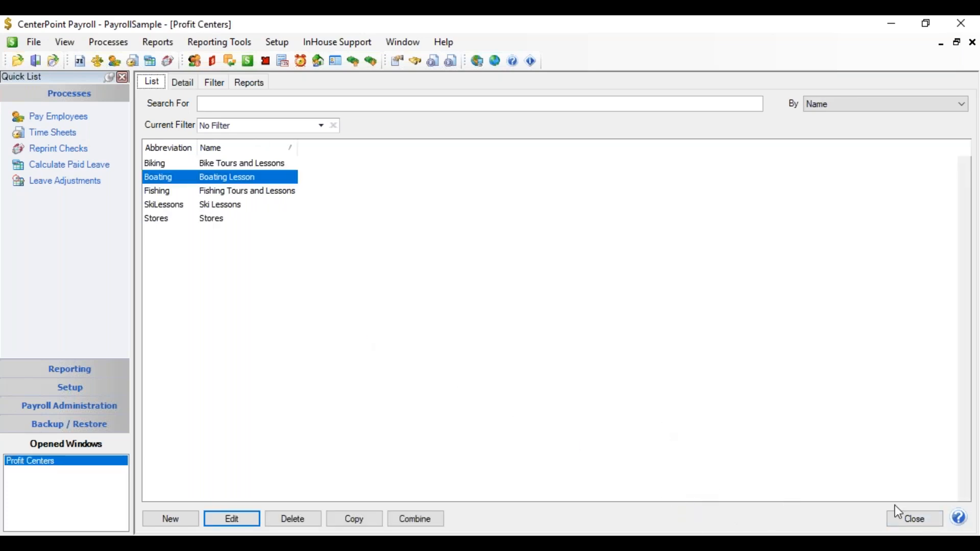
click(908, 518)
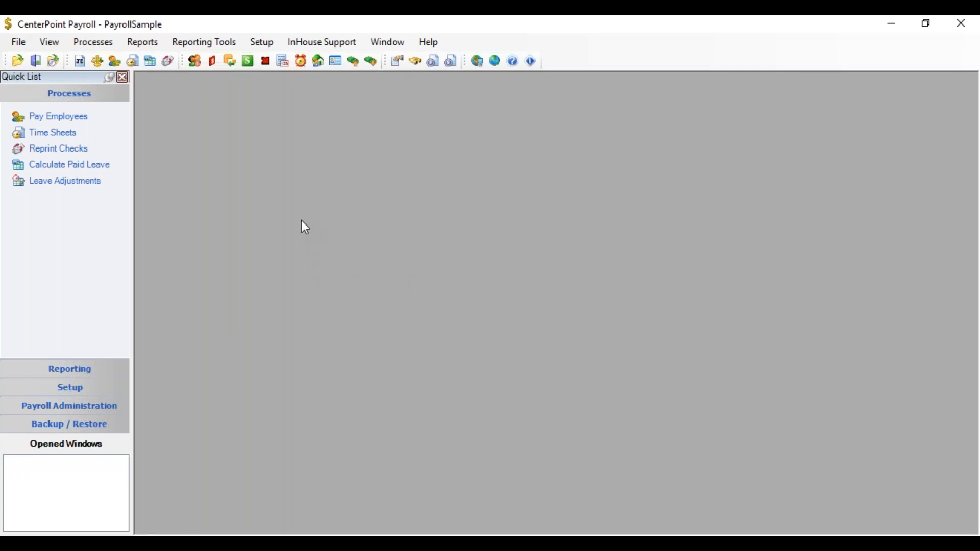
Open the earnings setup of the second employee listed in the Tours and Lessons department
click(263, 44)
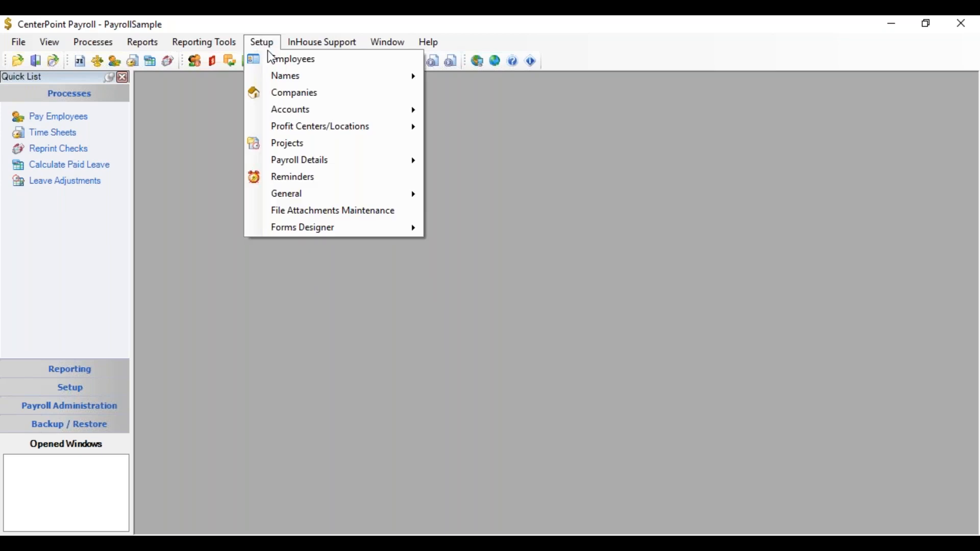
click(272, 58)
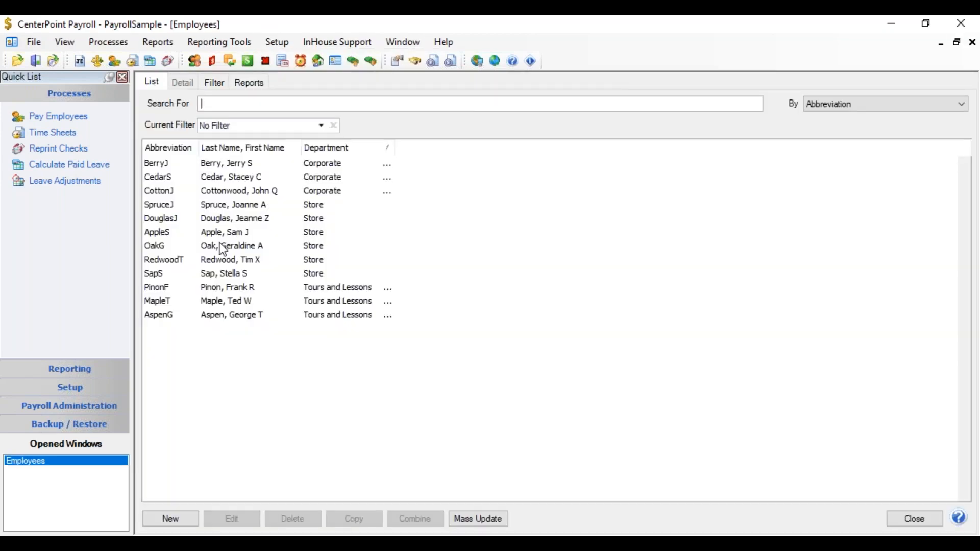
click(219, 301)
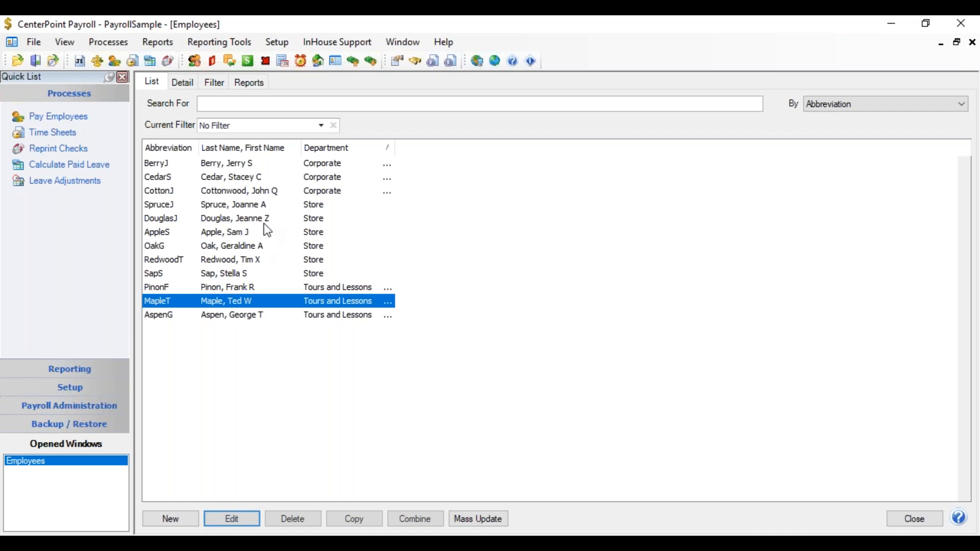
key(Return)
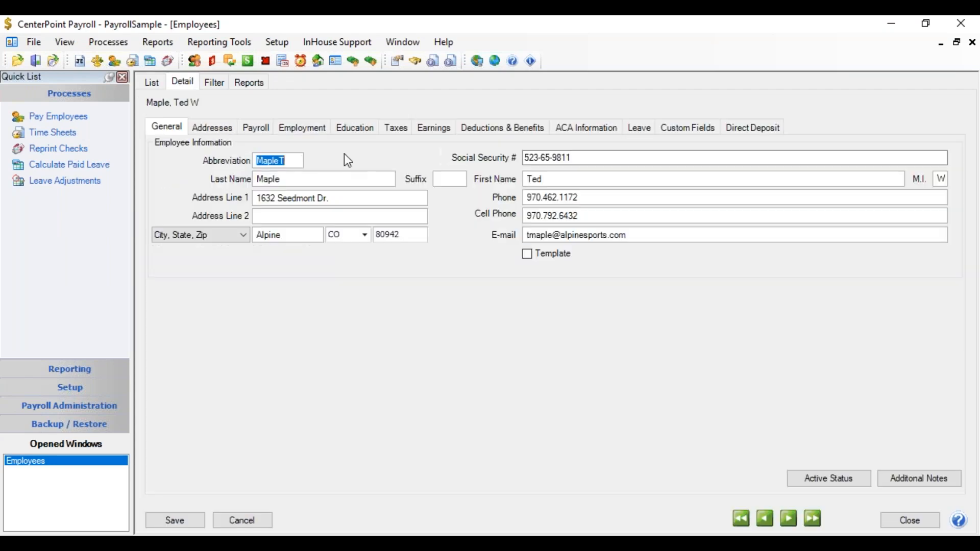
click(440, 128)
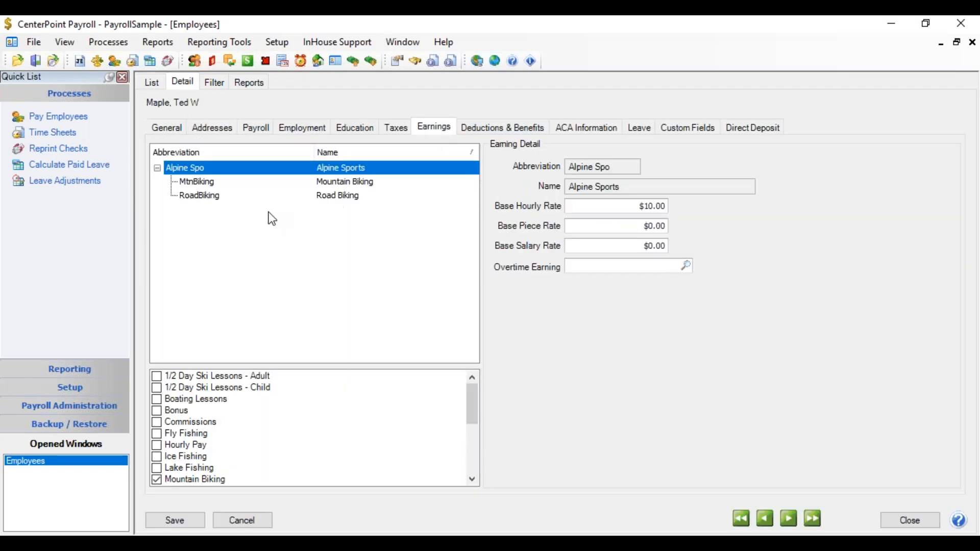
Review the profit center and location assigned to the employee's Mountain Biking and Road Biking earnings
click(209, 190)
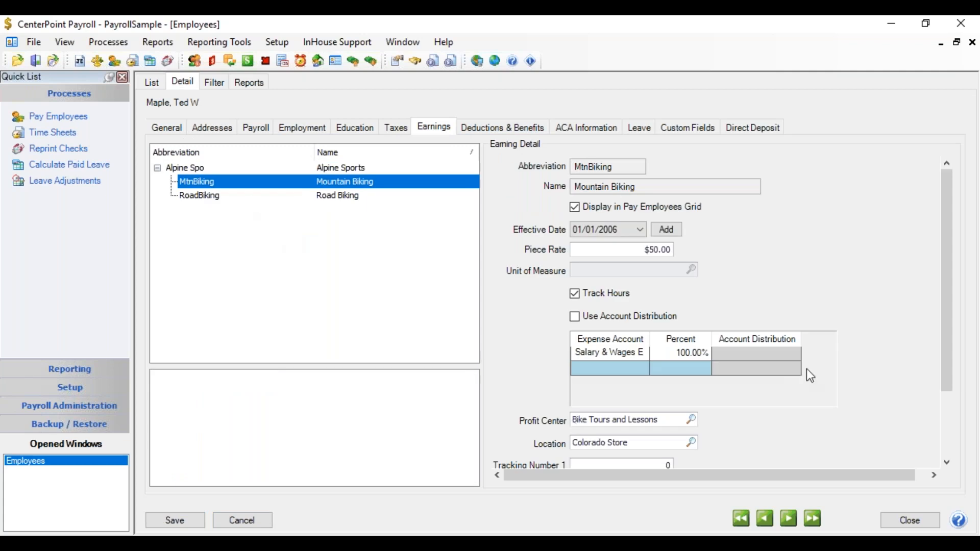
drag(944, 217, 961, 283)
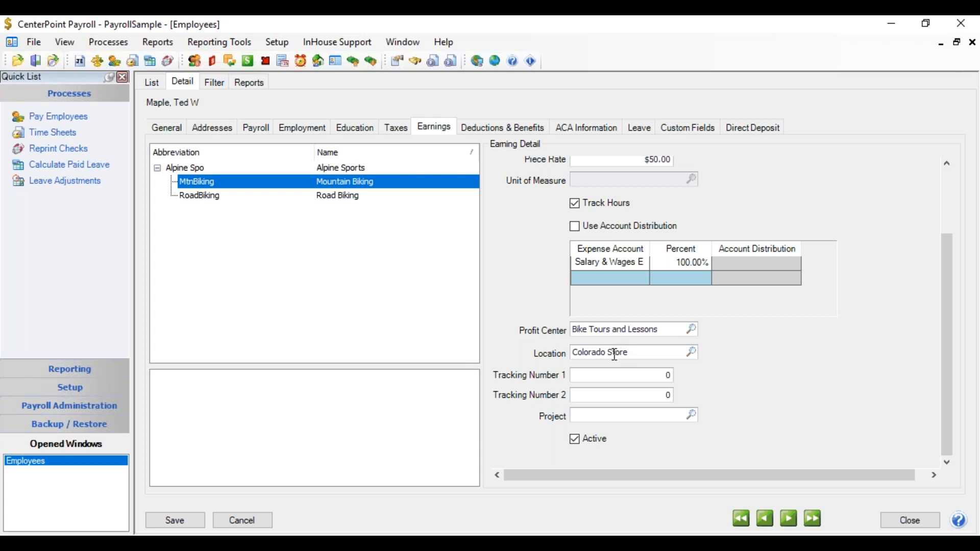
click(207, 197)
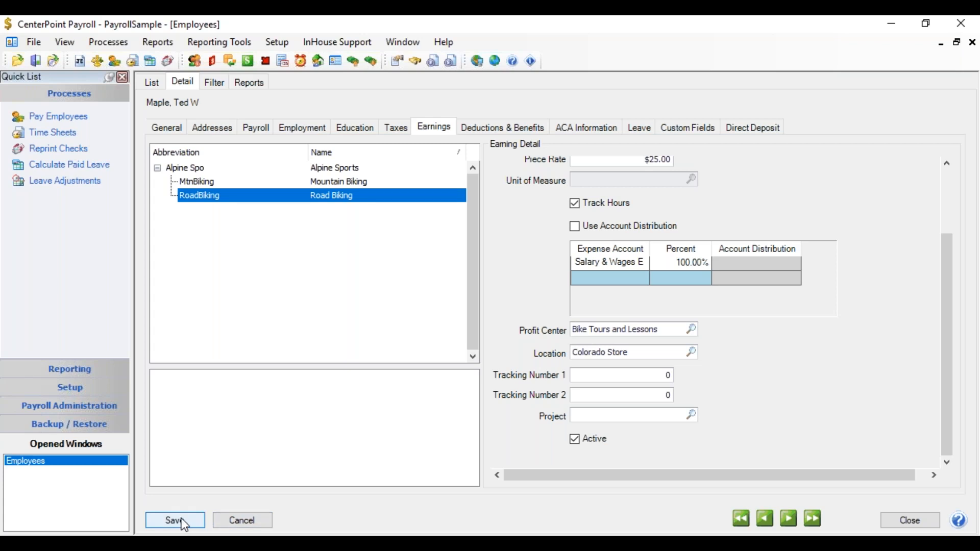
Add the Boating Lessons earning under Alpine Sports and assign it the Boating Lesson profit center
click(196, 169)
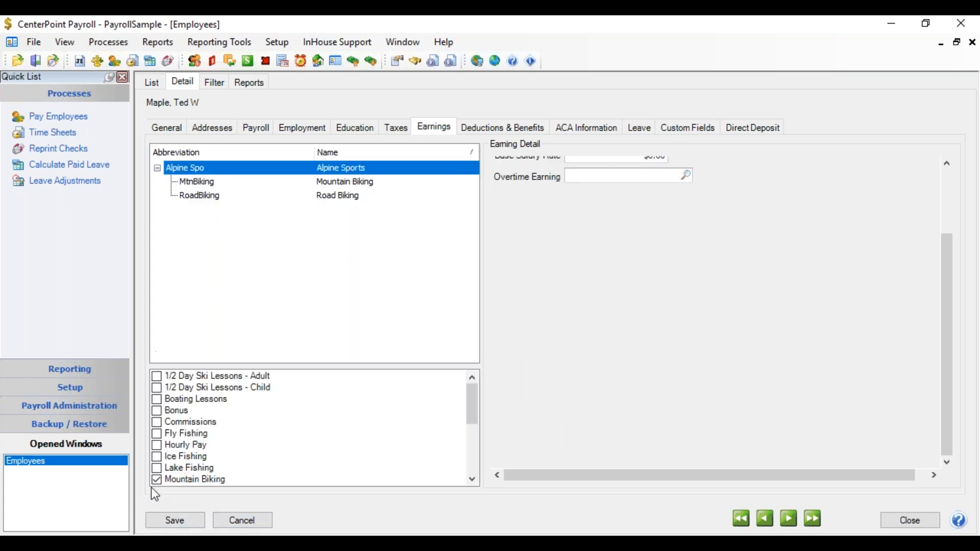
click(158, 400)
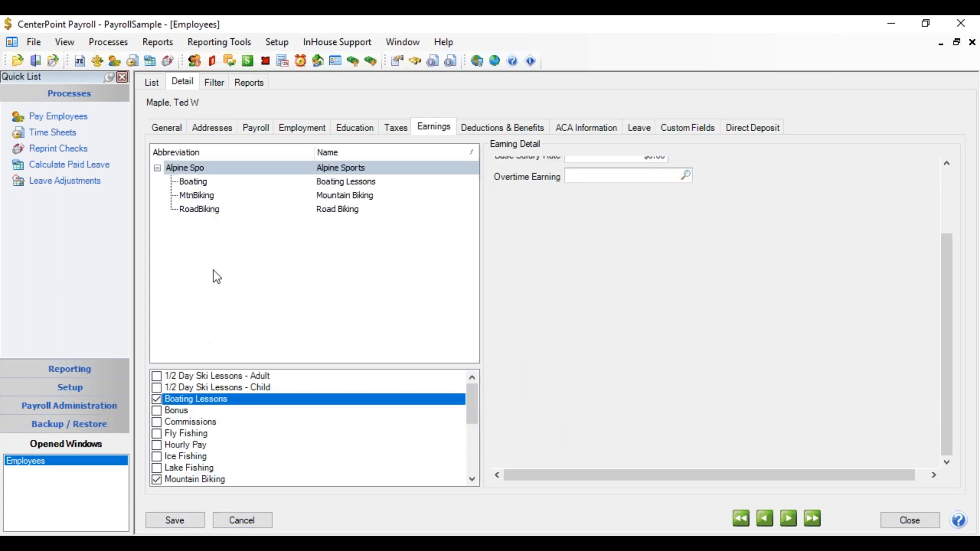
click(215, 183)
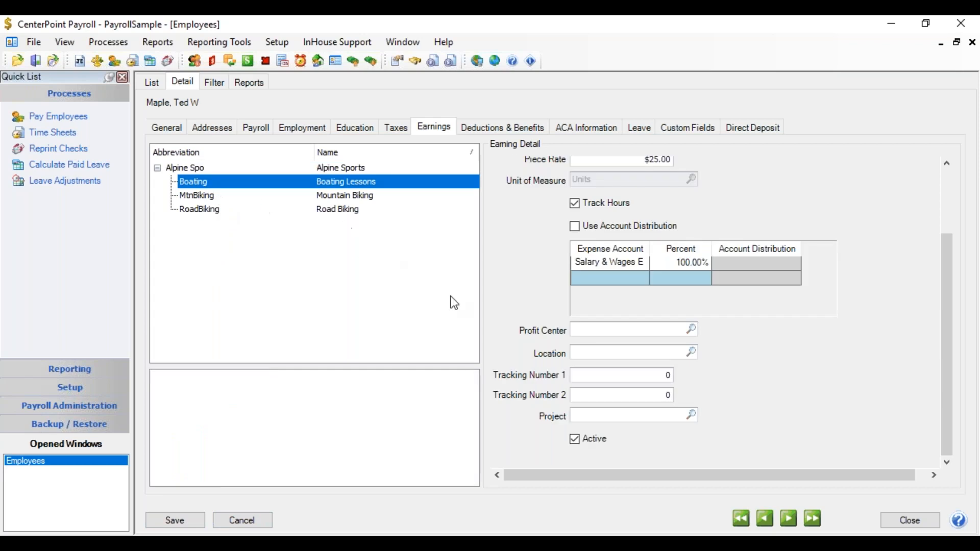
click(693, 327)
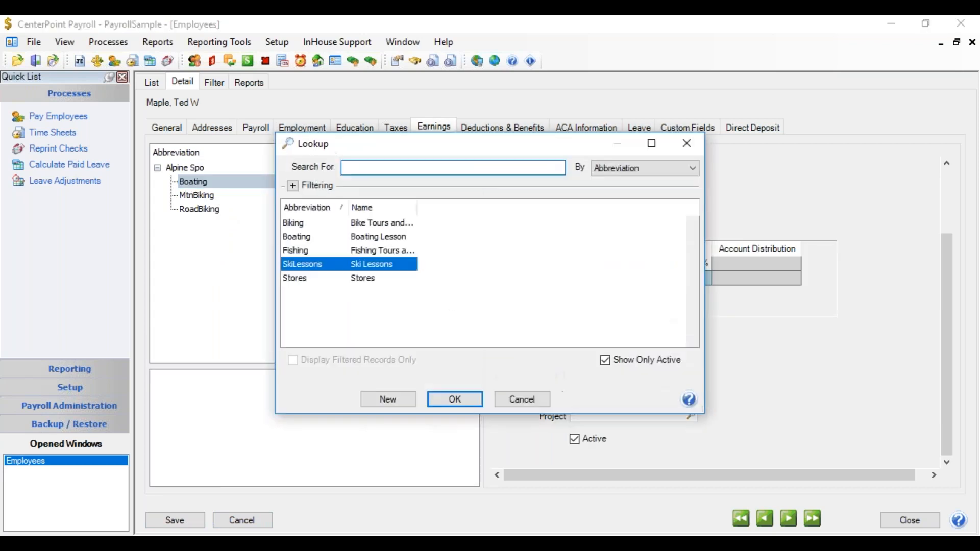
click(357, 238)
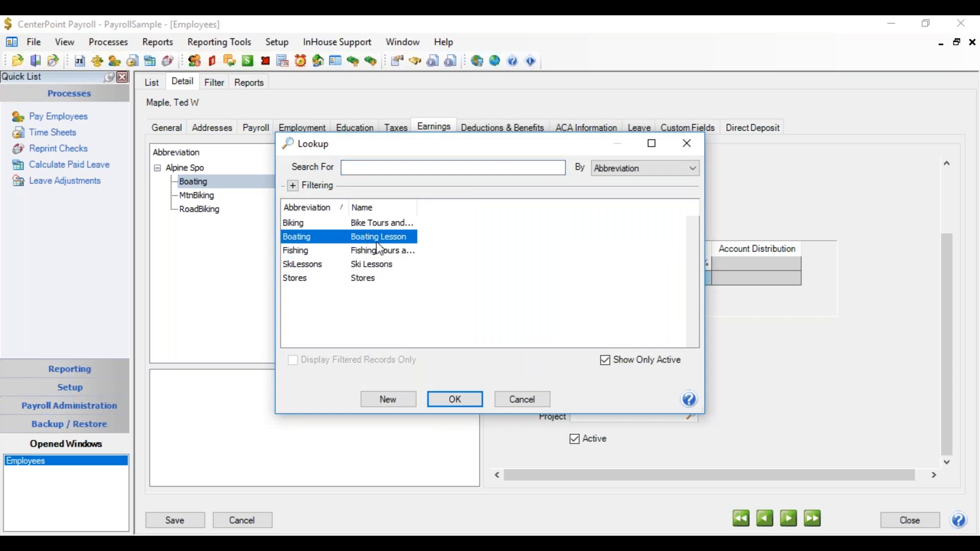
click(463, 399)
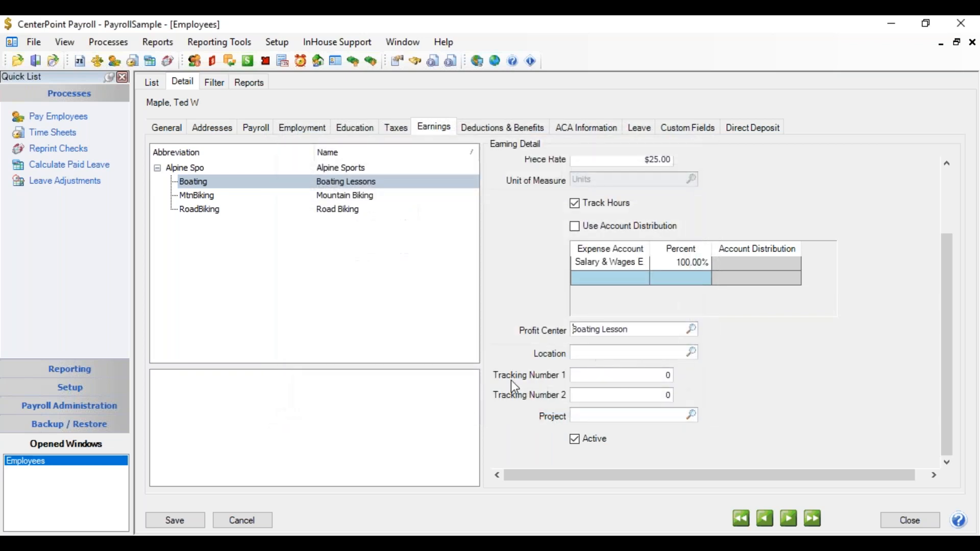
Set the Boating Lessons earning's location to Colorado Store and save the employee record
click(614, 354)
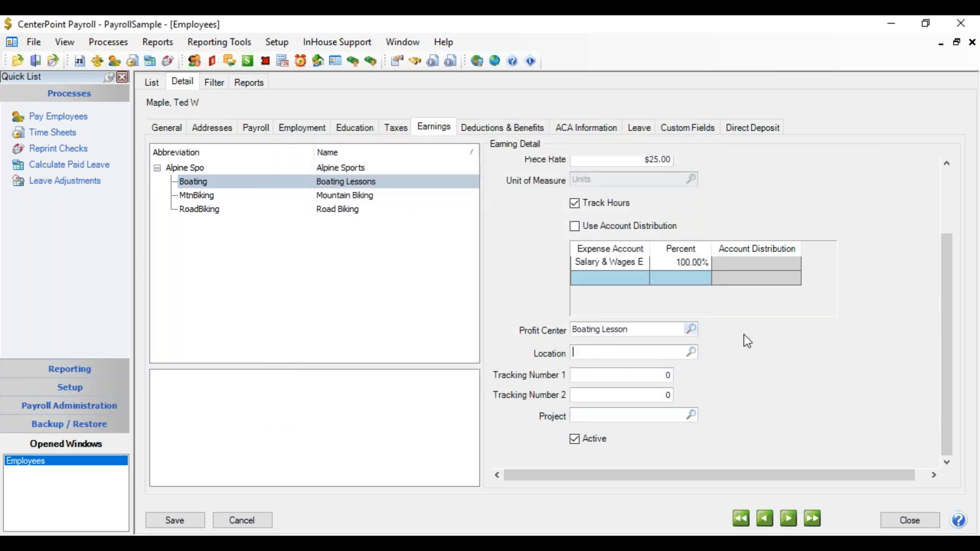
click(685, 351)
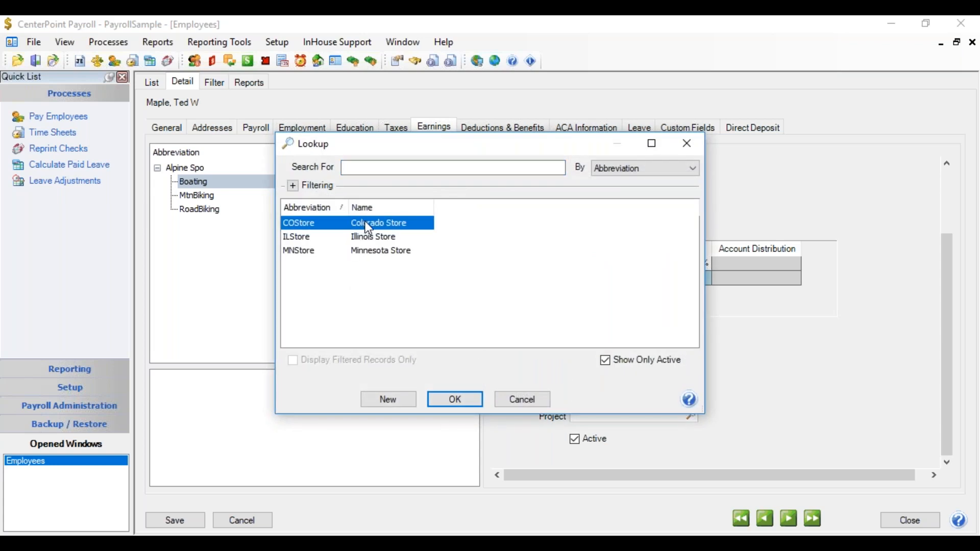
double_click(365, 222)
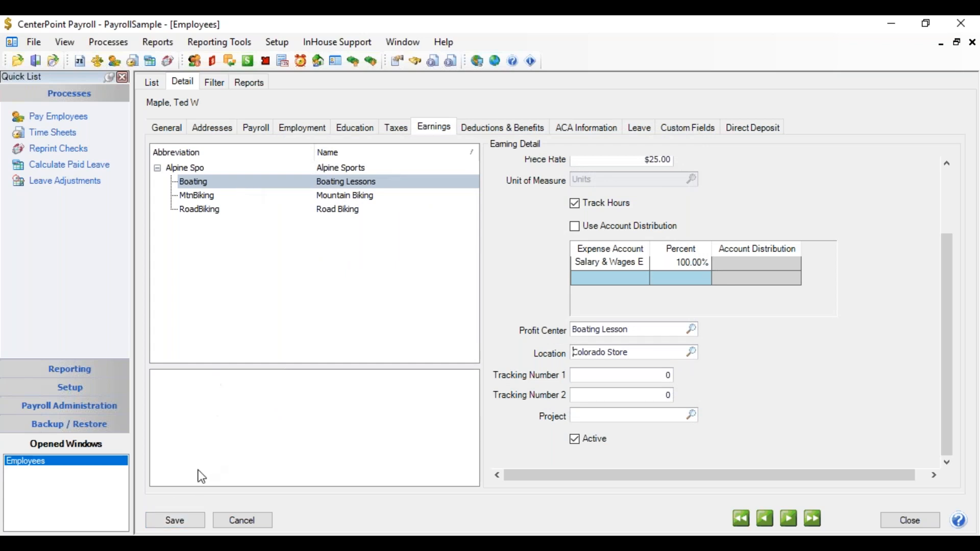
click(176, 518)
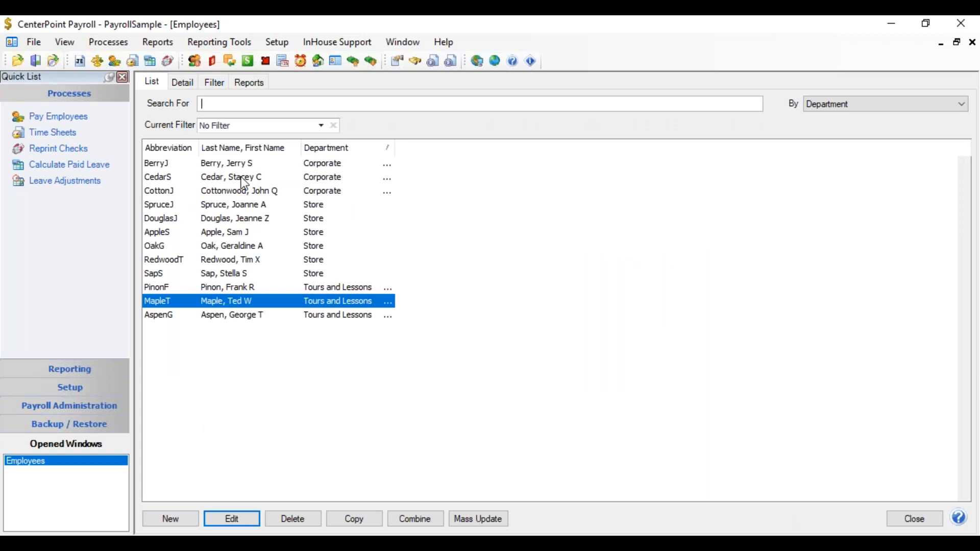
Open the Salary earning of the first employee listed in the Corporate department
click(241, 164)
double_click(236, 164)
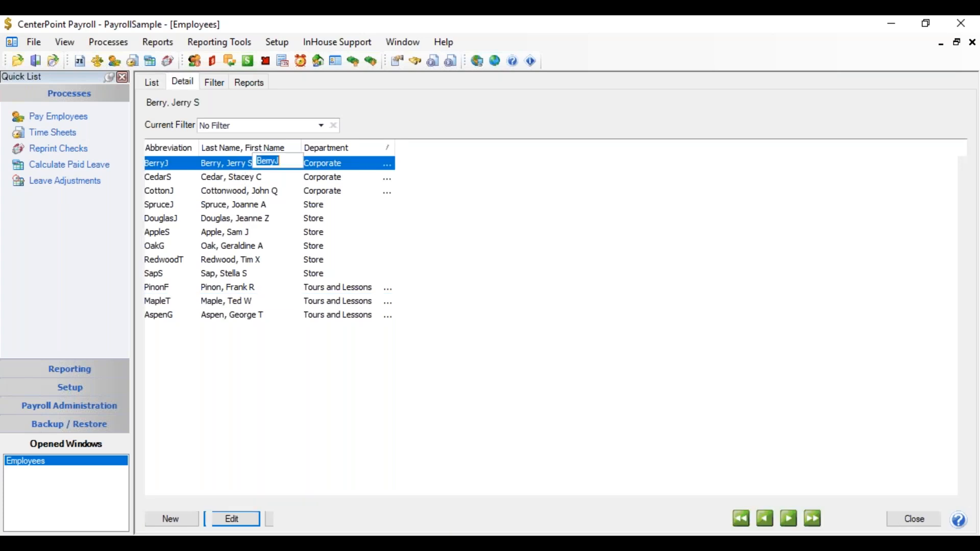
click(431, 130)
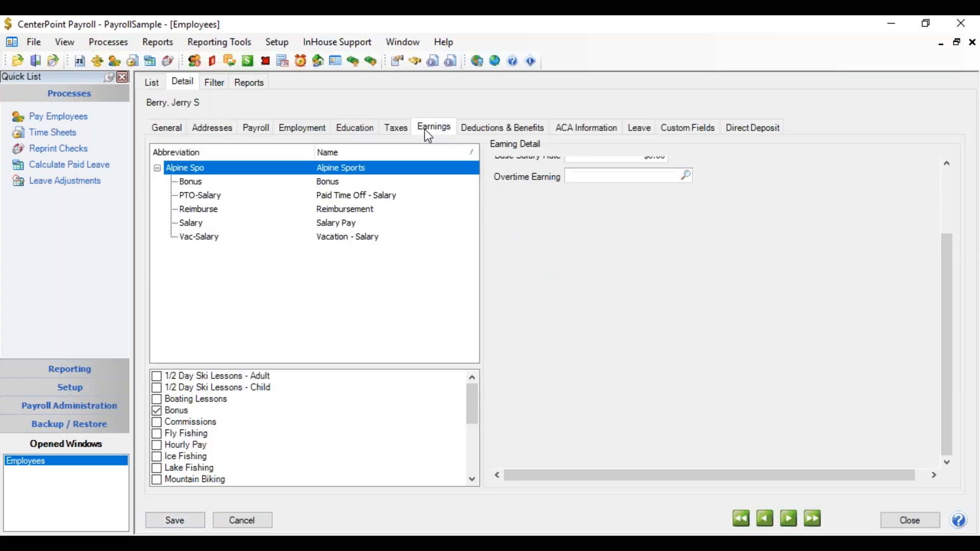
click(193, 223)
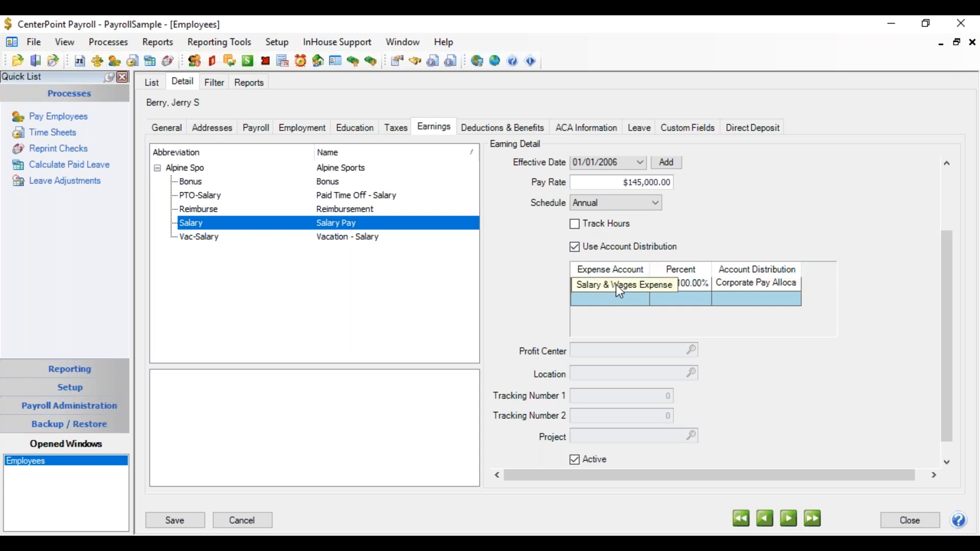
Open the Corporate Pay Allocation account distribution assigned to the Salary earning for editing
click(719, 283)
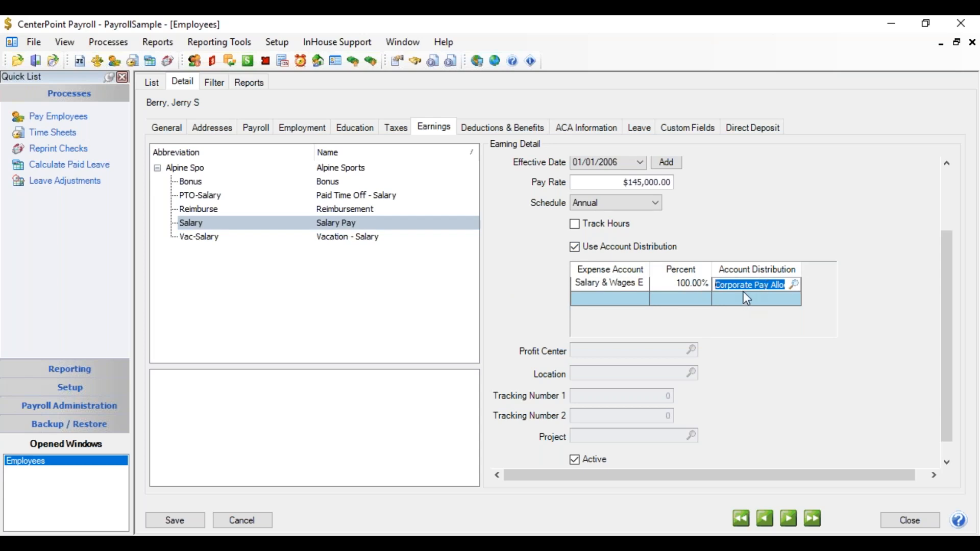
click(769, 284)
right_click(769, 284)
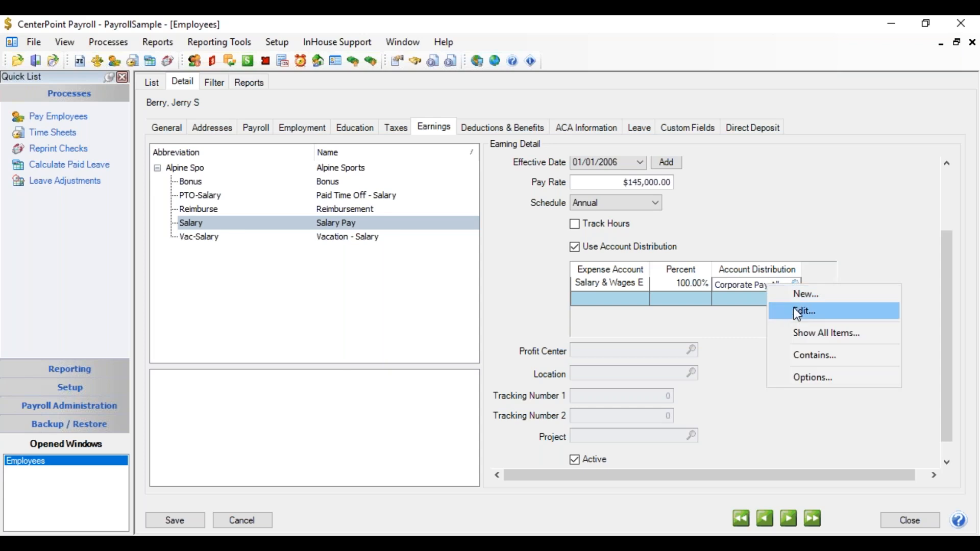
click(796, 309)
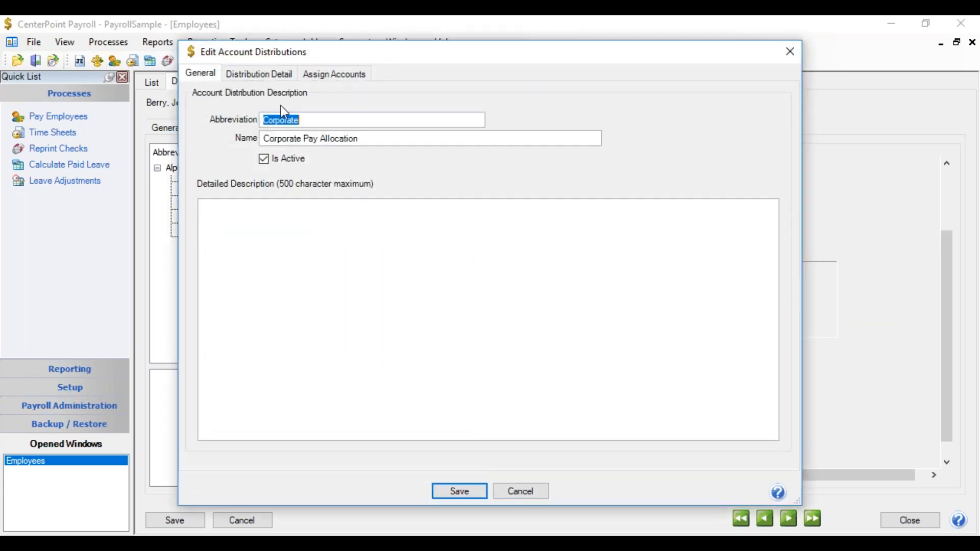
Review the Stores, Bike and Fish distribution details by profit center and location, and close the distribution and employee record without saving
click(276, 80)
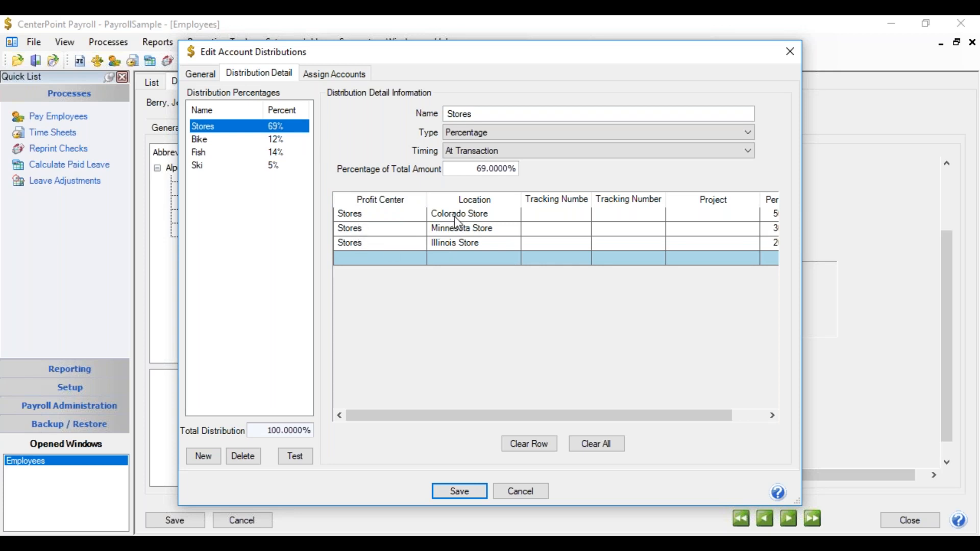
drag(584, 415, 629, 410)
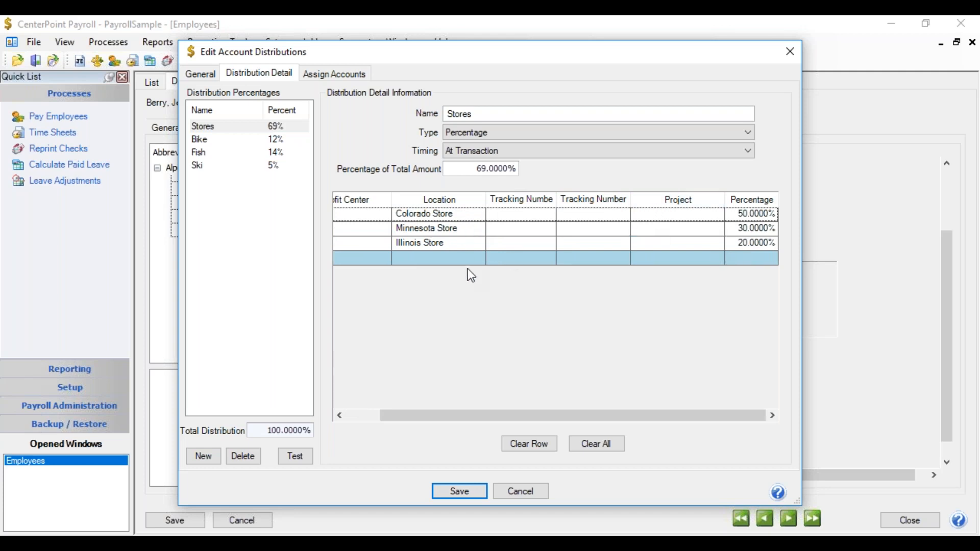
click(233, 139)
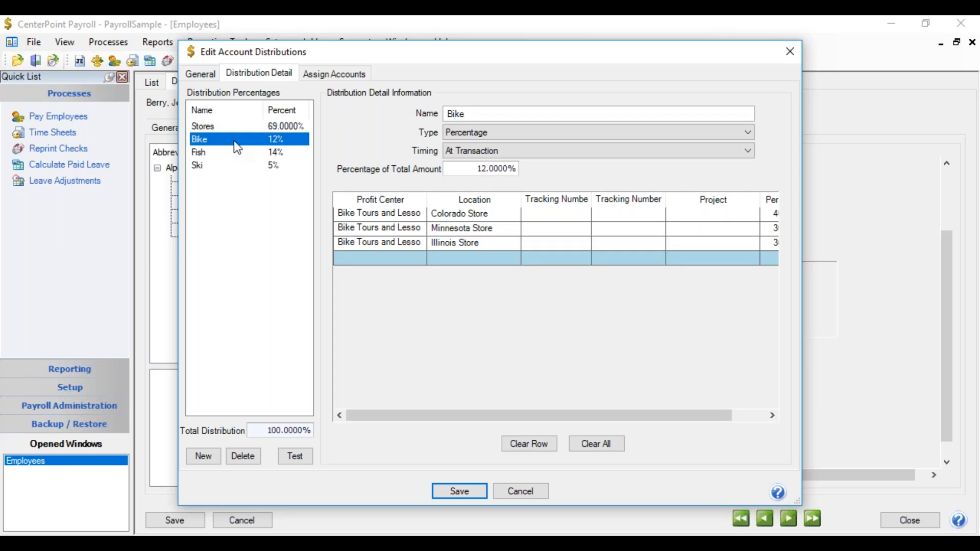
click(203, 153)
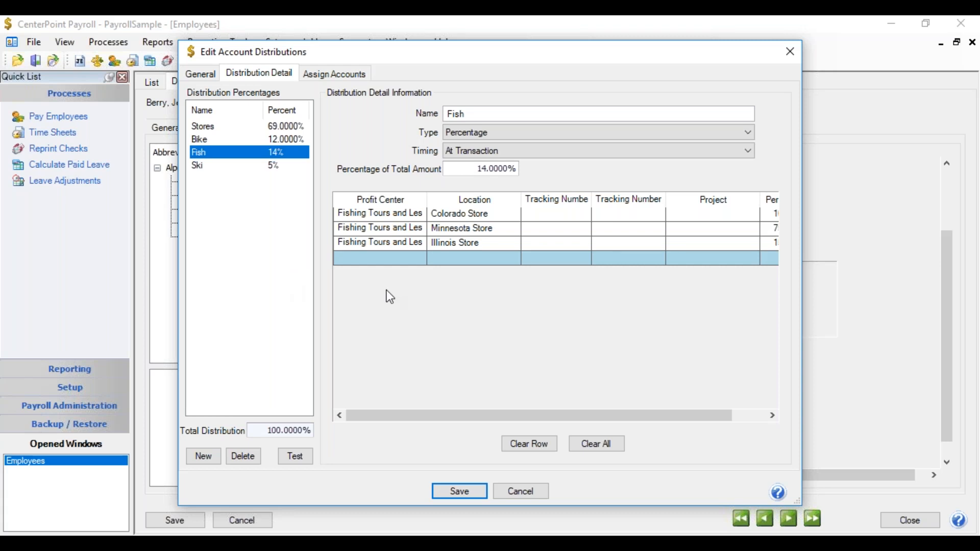
click(505, 490)
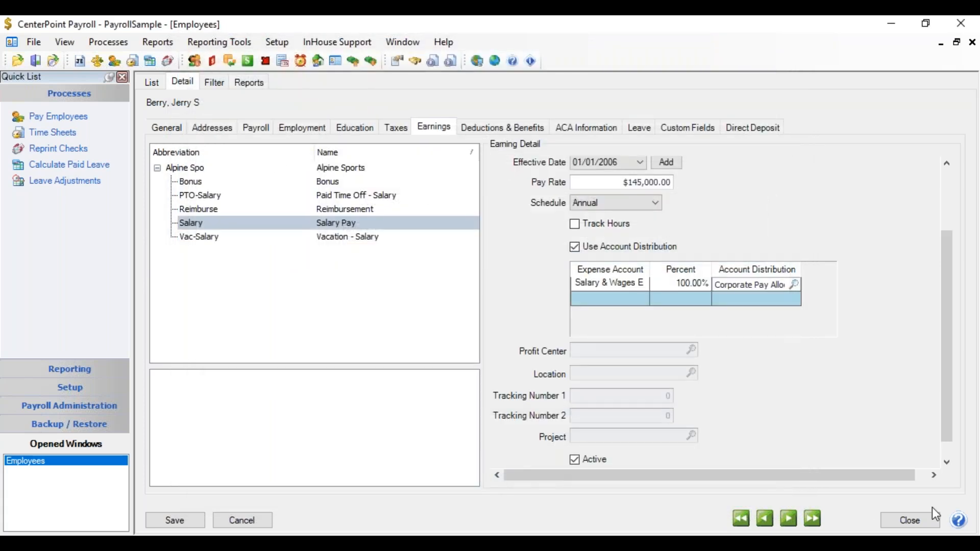
click(904, 521)
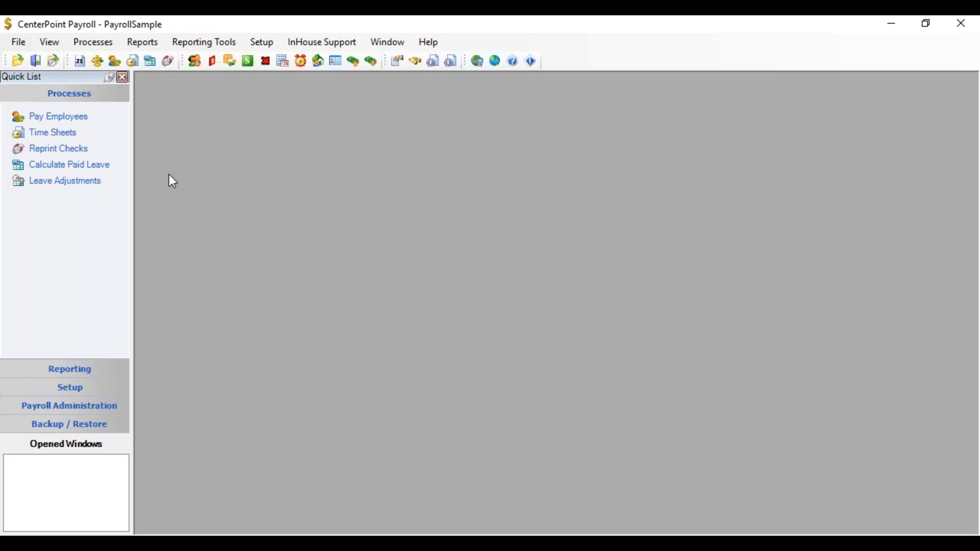
Start a new Alpine Sports pay run and add the Tours and Lessons employee who has the Boating Lessons earning
click(91, 42)
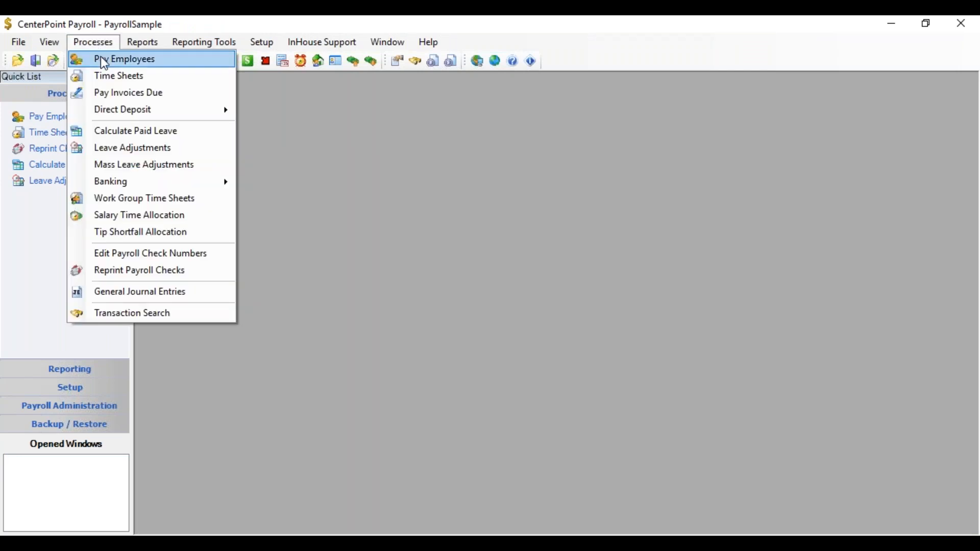
click(104, 64)
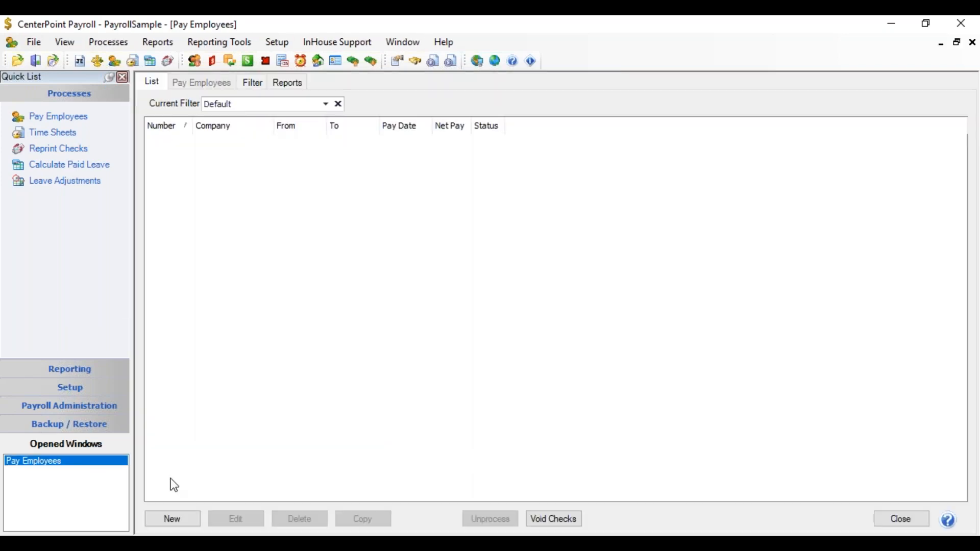
click(184, 510)
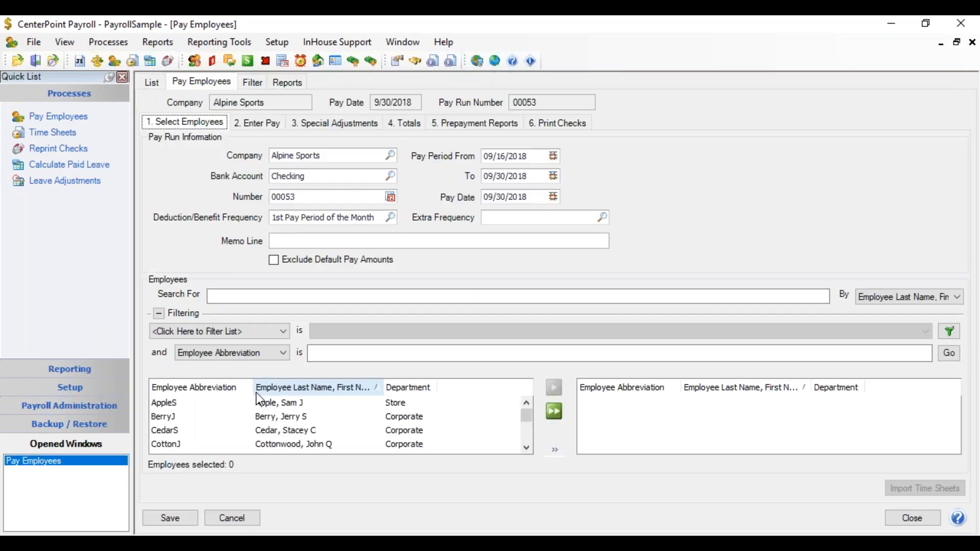
drag(528, 414, 527, 424)
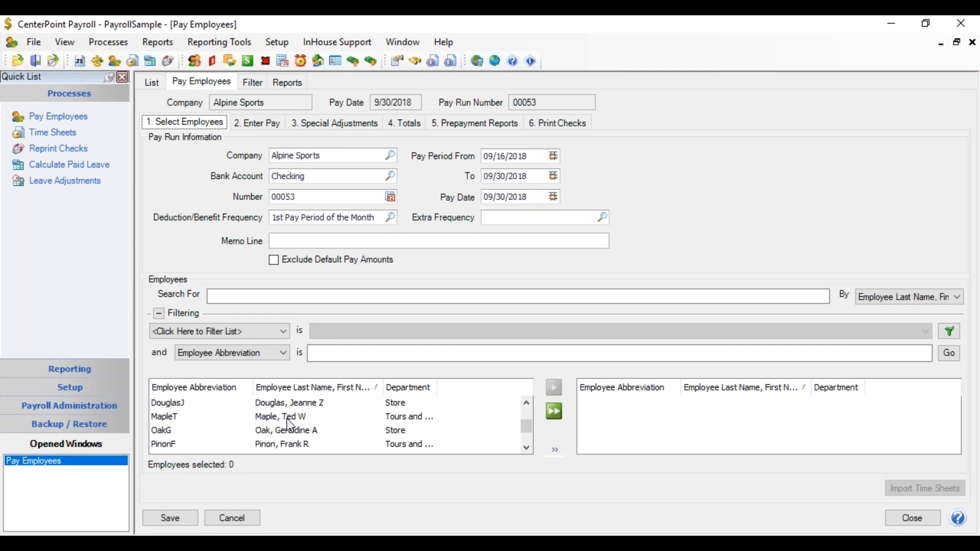
double_click(292, 415)
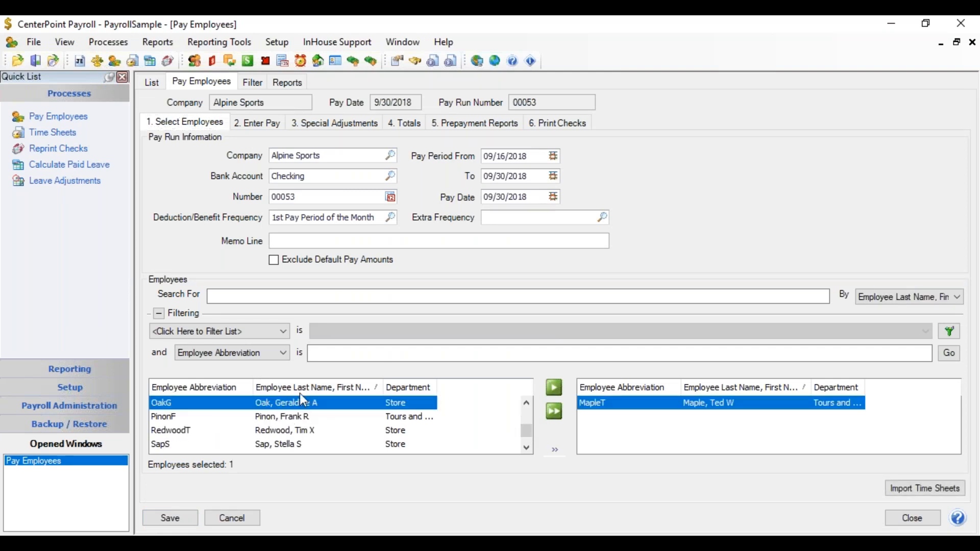
Enter 6 pieces for the employee's Boating Lessons earning in the pay run
click(274, 124)
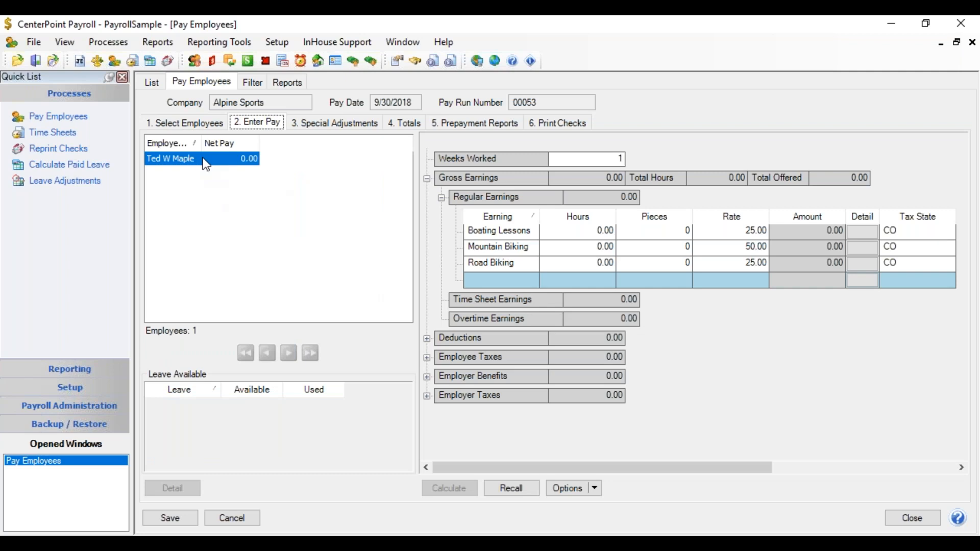
click(681, 231)
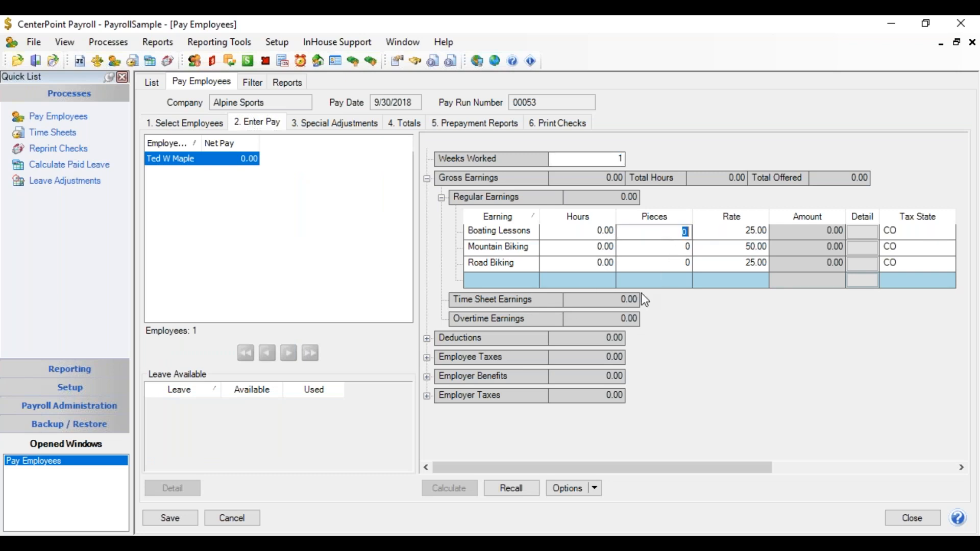
text(6)
key(Tab)
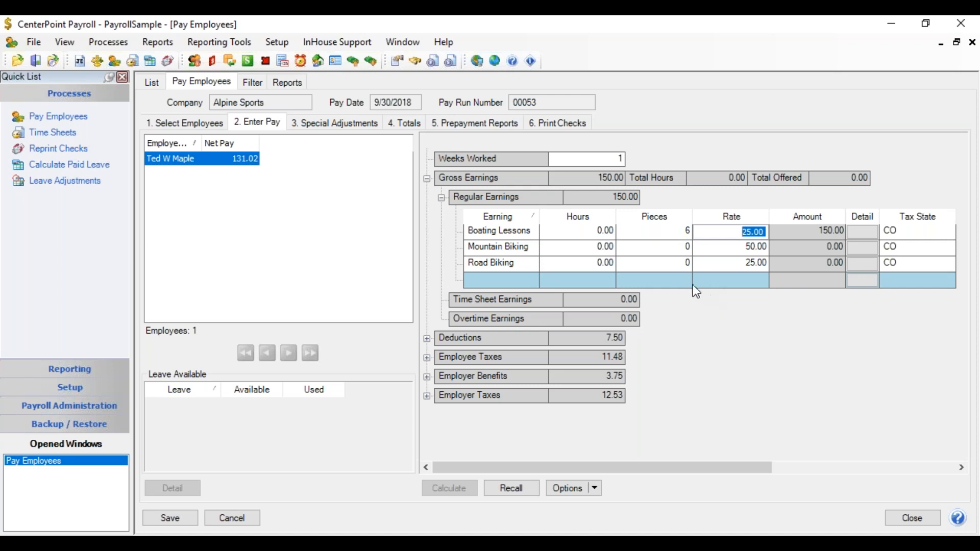
Display the Profit Center and Location columns in the earnings grid and group them with the other displayed columns
right_click(672, 282)
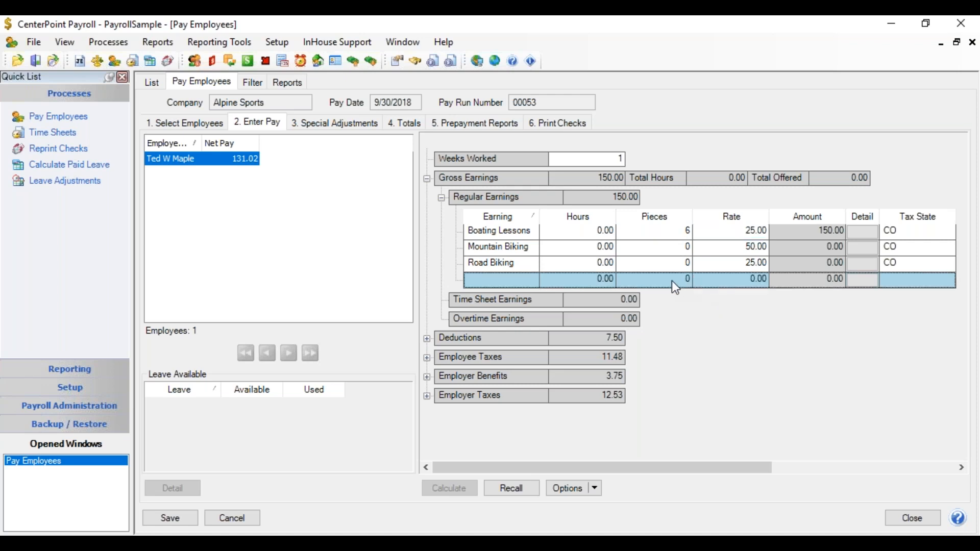
click(699, 293)
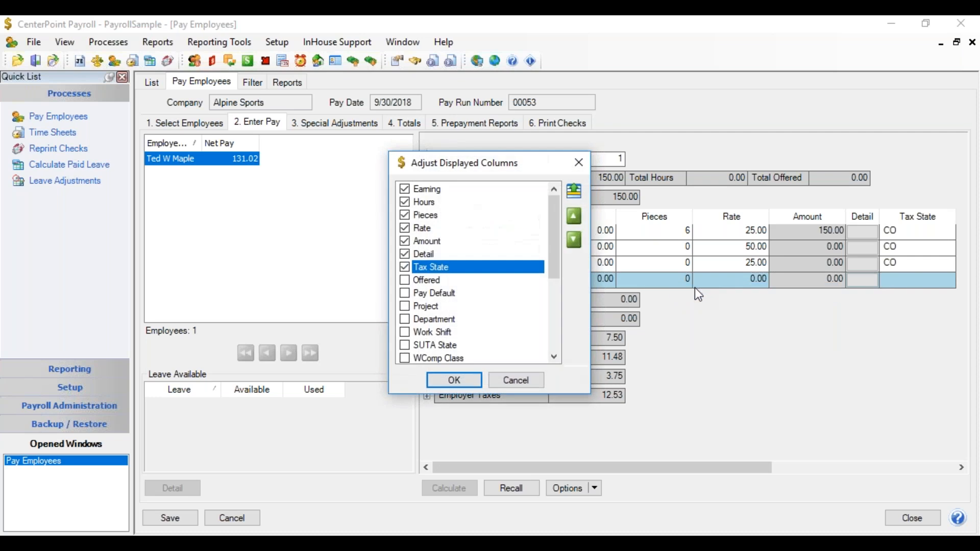
drag(552, 263, 555, 292)
click(406, 333)
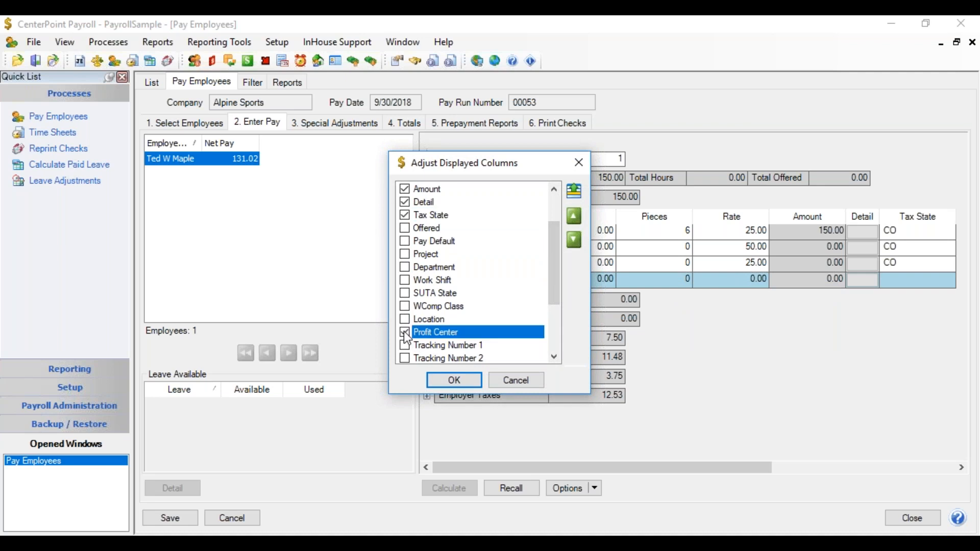
click(404, 320)
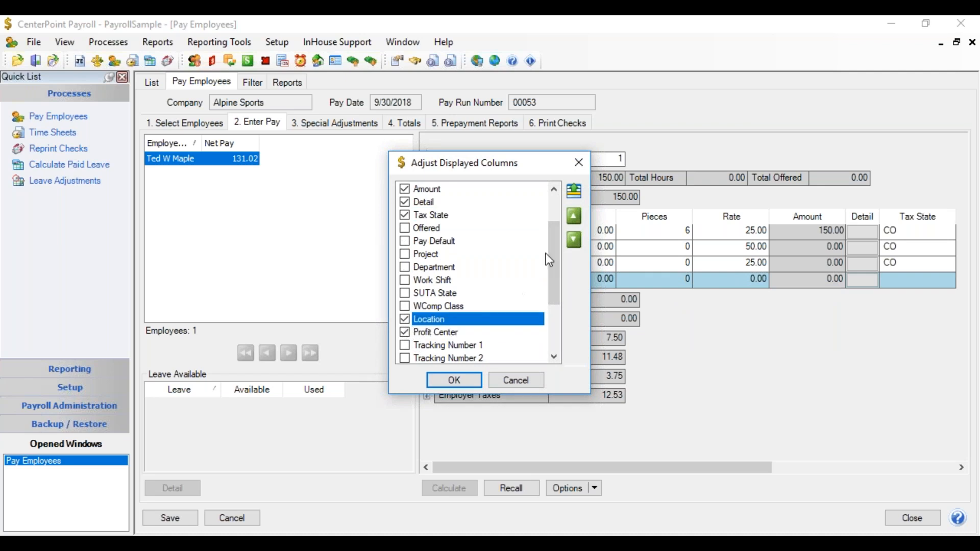
click(574, 190)
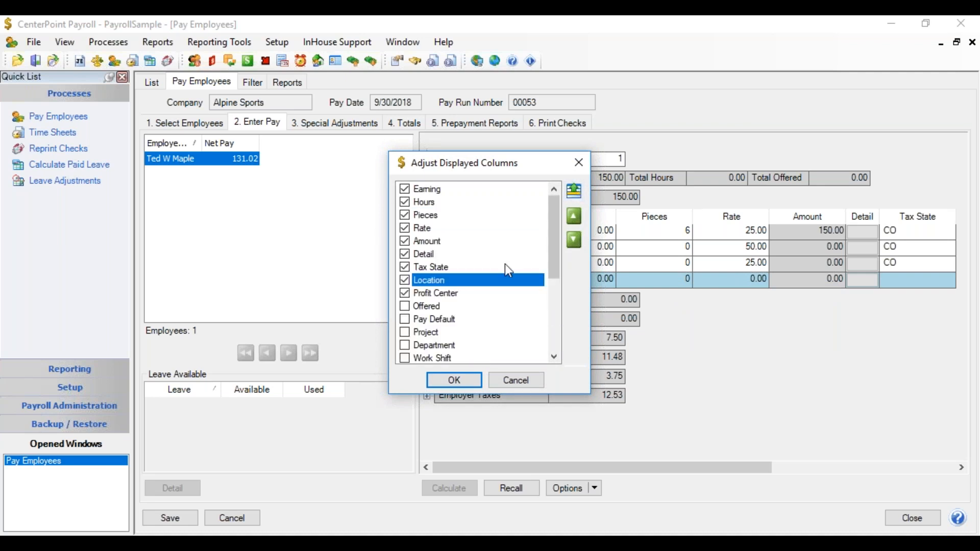
Reorder the grid columns so Profit Center comes directly after Rate, followed by Location, and apply the layout
click(463, 292)
click(574, 215)
click(574, 215)
click(574, 215)
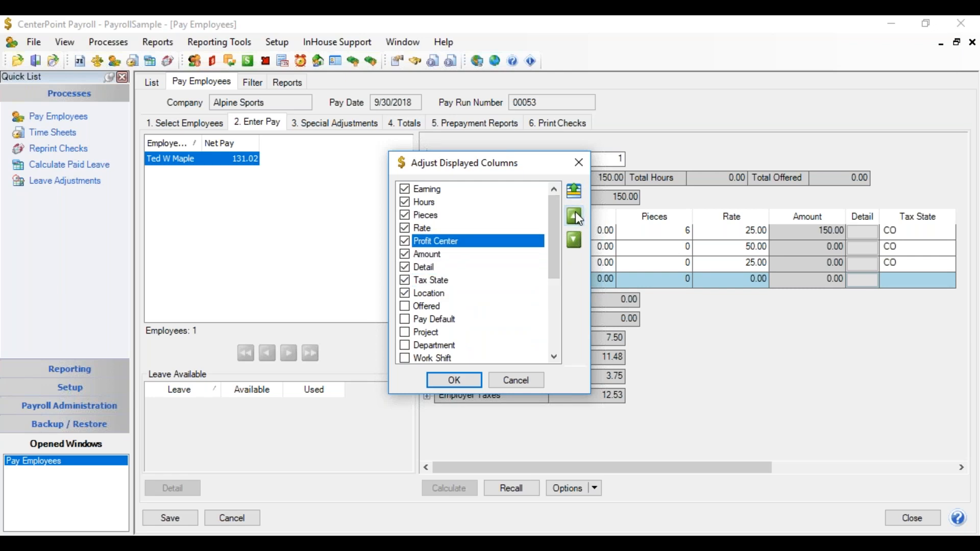
click(442, 292)
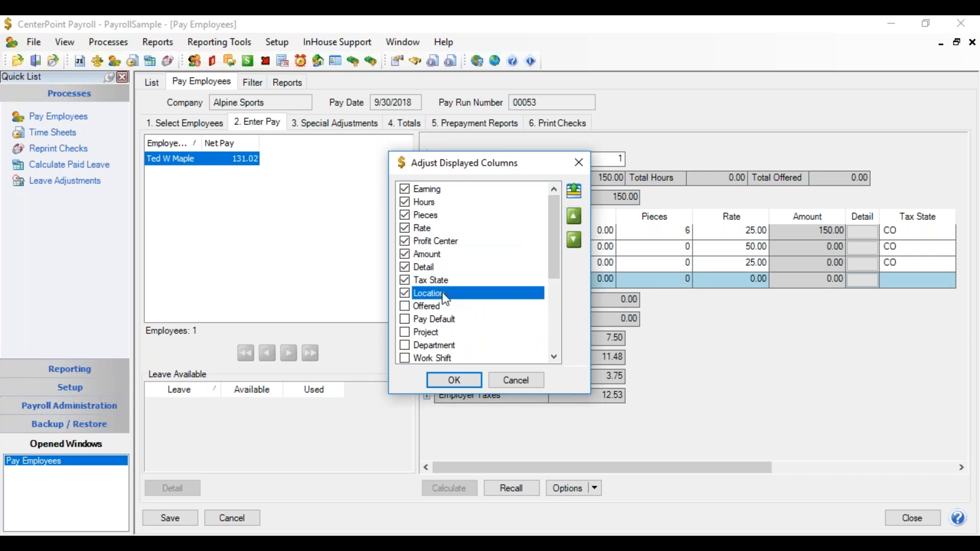
click(572, 221)
click(571, 221)
click(574, 217)
click(454, 380)
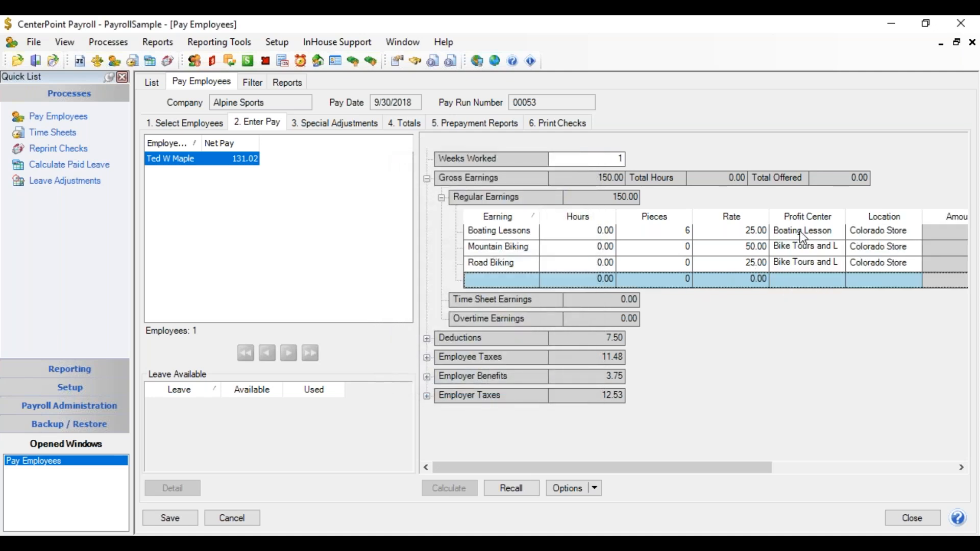
Look up the available profit centers for the Boating Lessons earning line and keep Boating Lesson
click(826, 232)
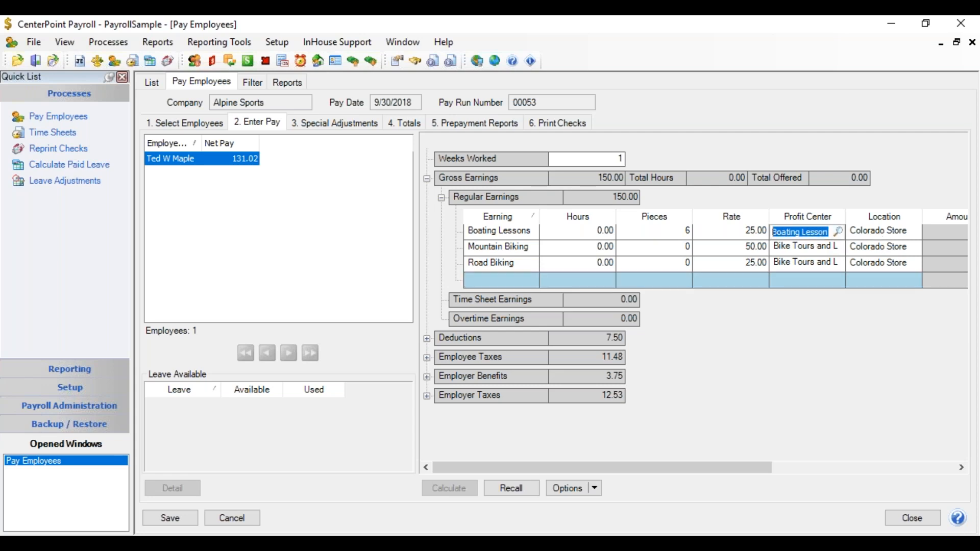
click(838, 232)
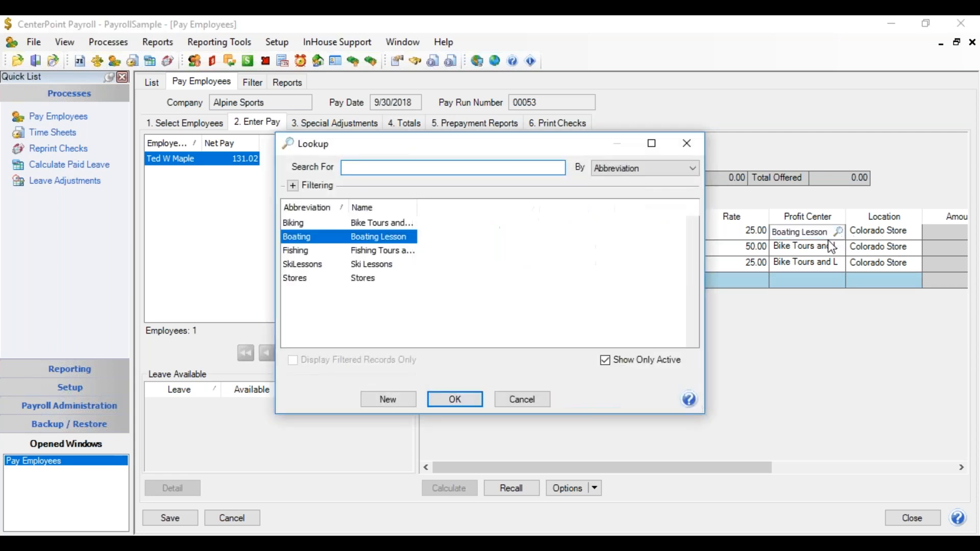
click(461, 402)
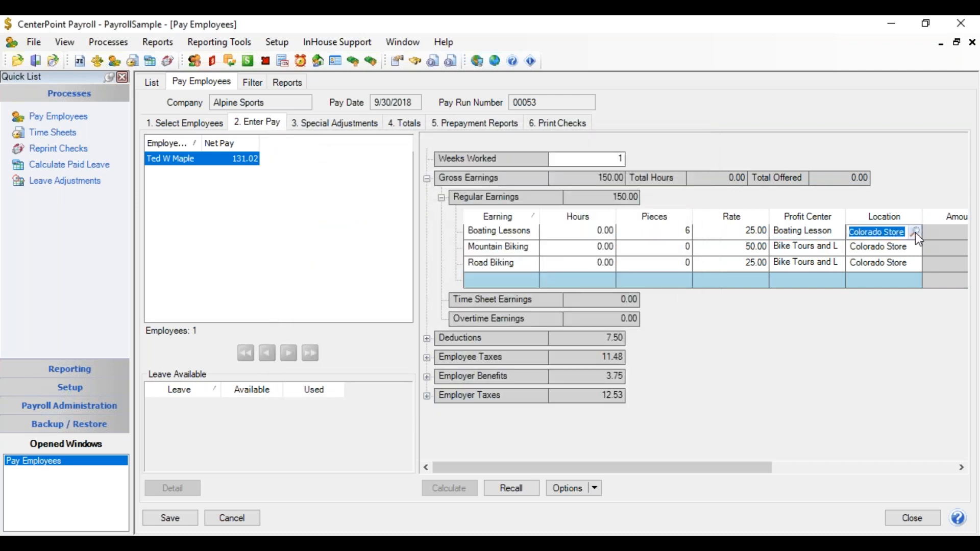
Set the Boating Lessons earning's location to Illinois Store and save the pay run
click(914, 232)
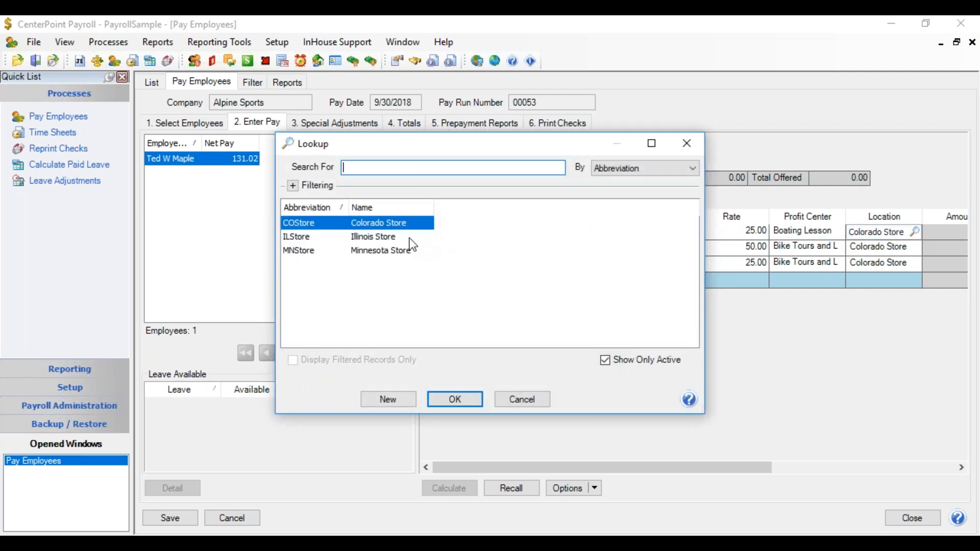
double_click(390, 238)
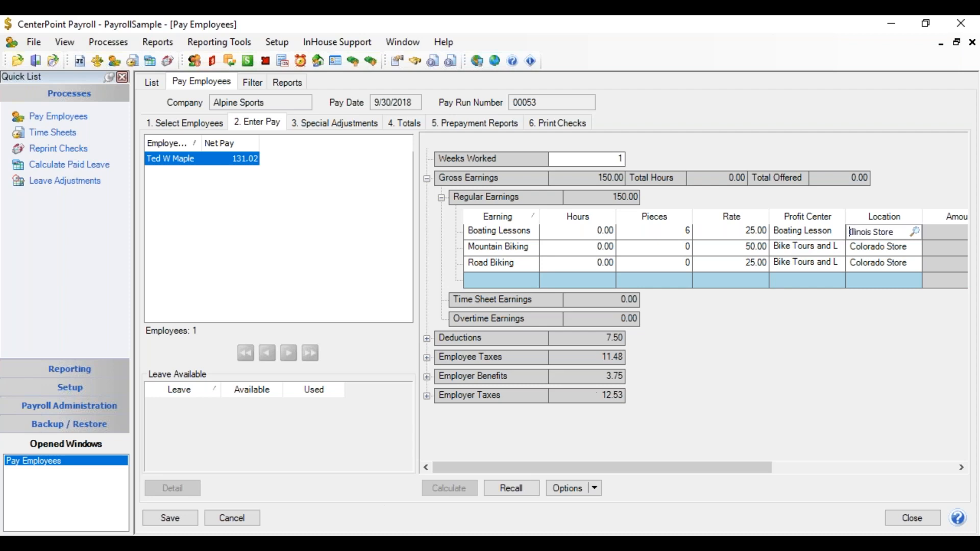
click(154, 514)
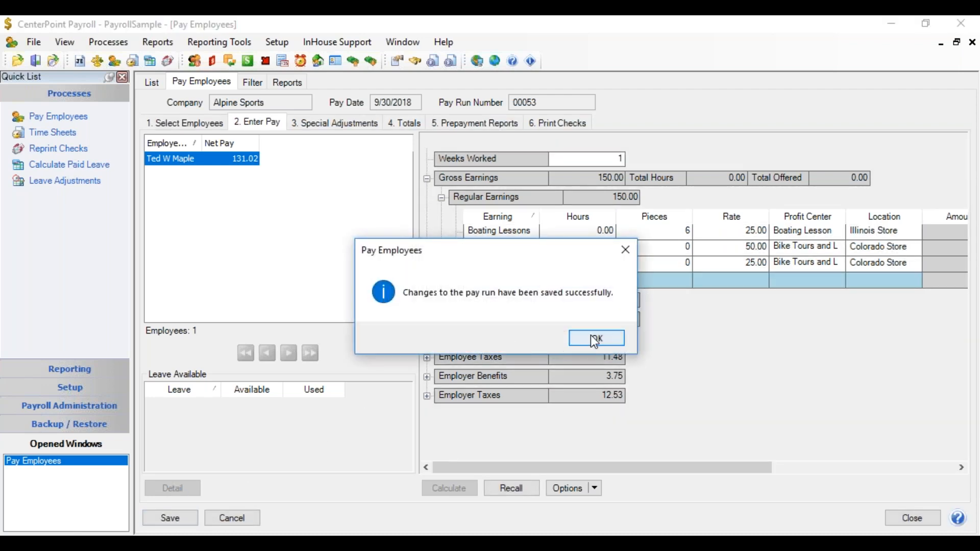
click(590, 334)
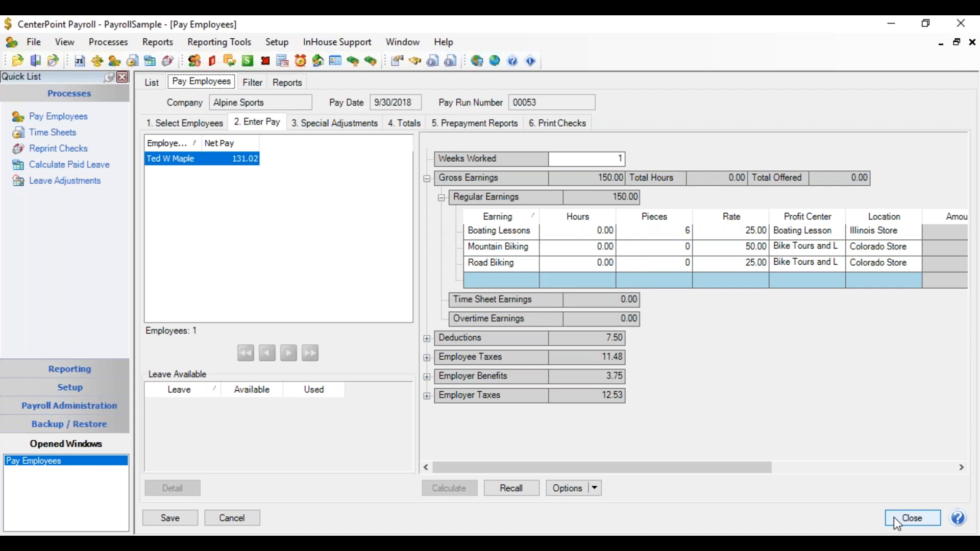
Close the pay run and select the General Ledger Account Activity report from the General Ledger transaction reports
click(893, 516)
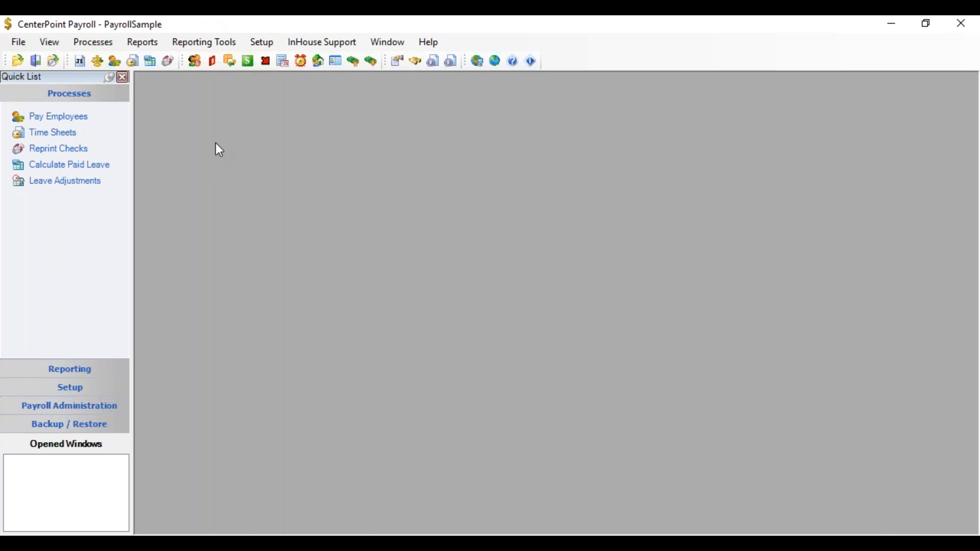
click(154, 42)
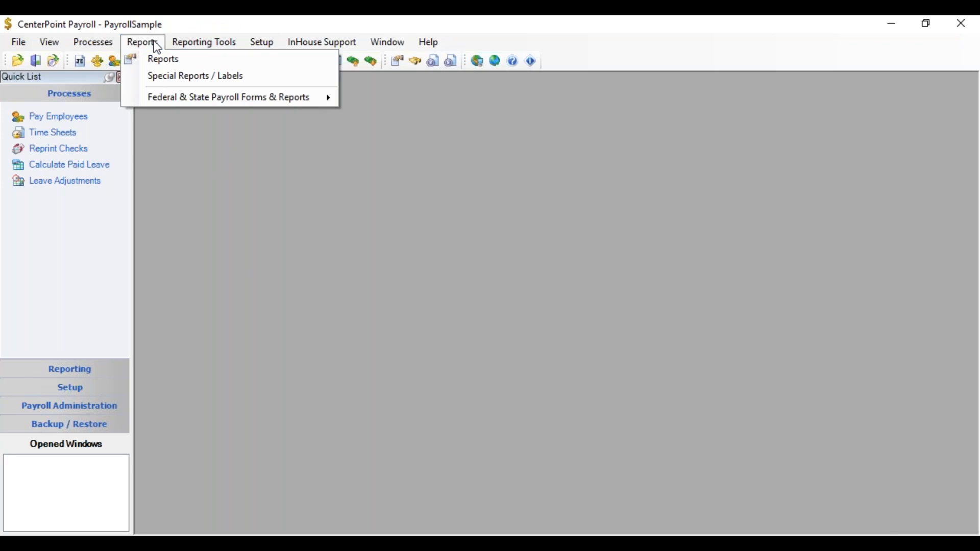
click(152, 60)
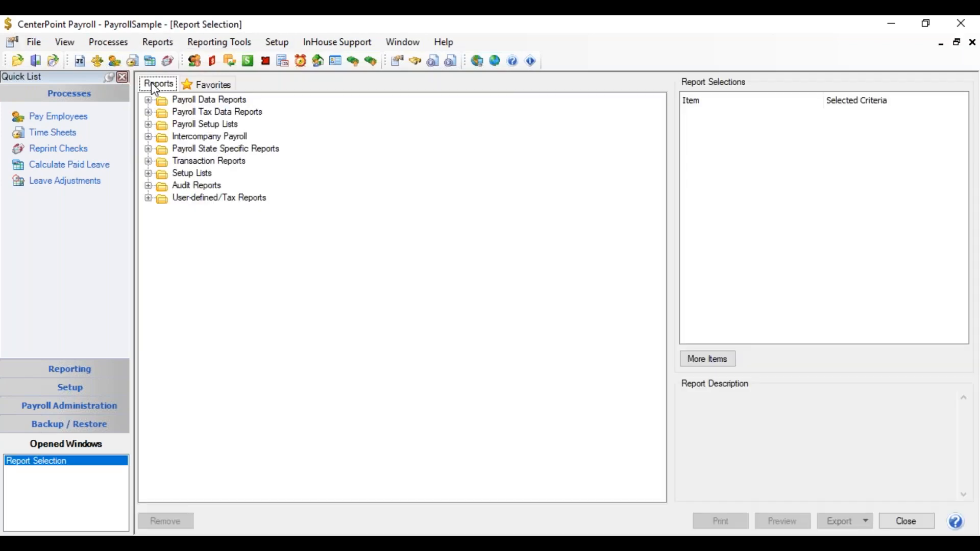
click(148, 162)
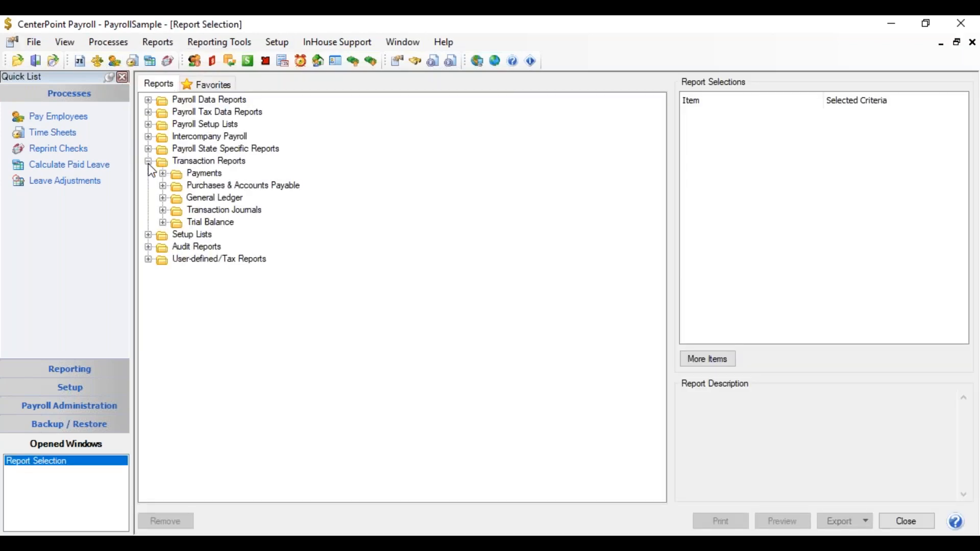
click(162, 198)
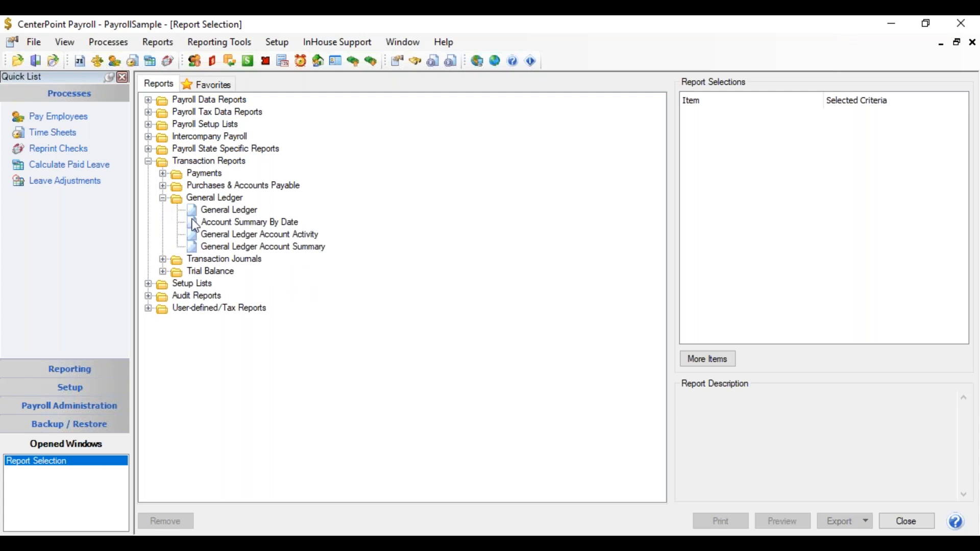
click(232, 239)
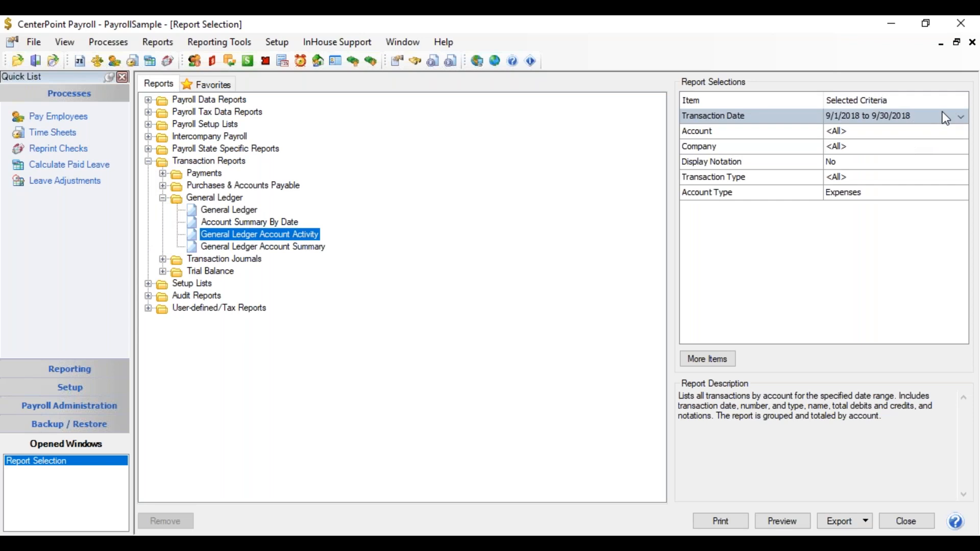
Check the report's account type selection, keep Expenses, and preview the General Ledger Account Activity report
click(873, 199)
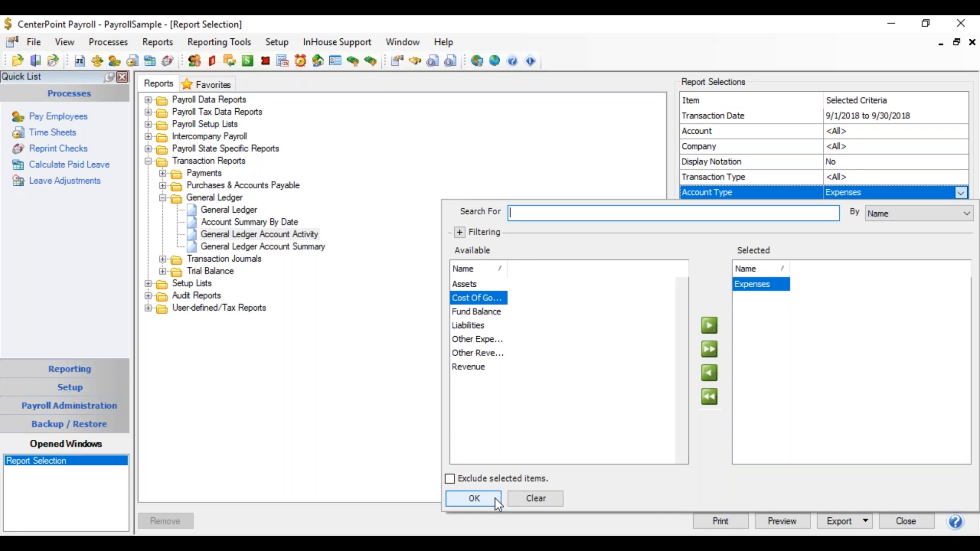
click(473, 499)
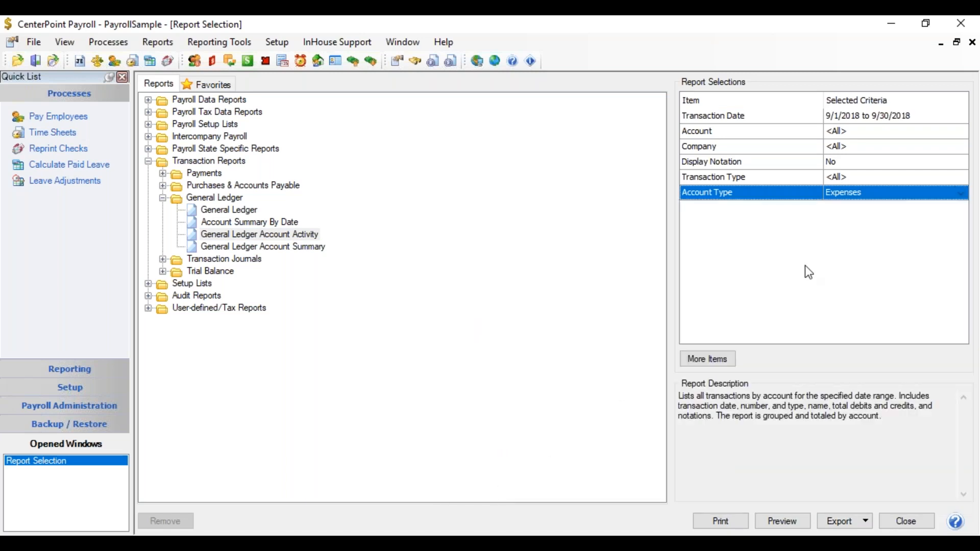
click(782, 521)
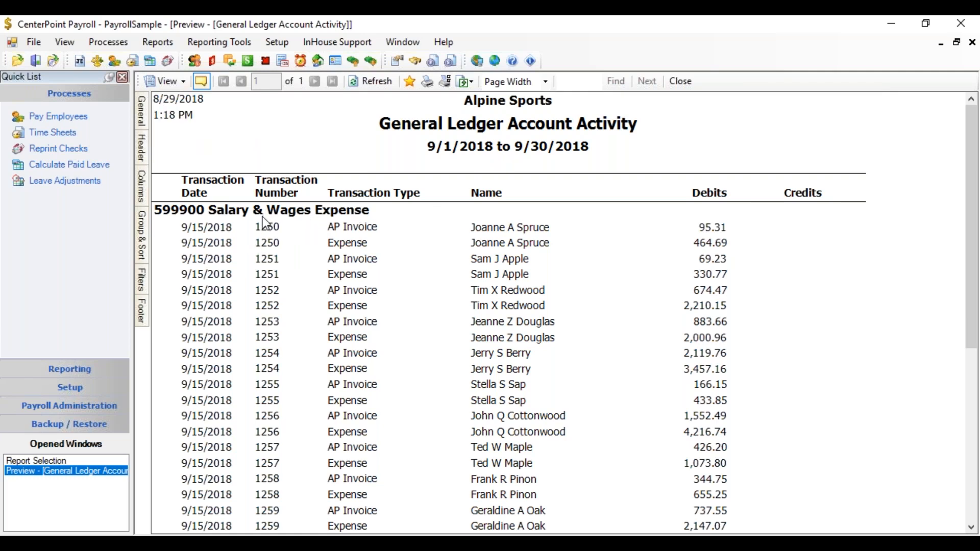
Add Profit Center and Location to the columns used for grouping and sorting the previewed report
mouse_move(144, 259)
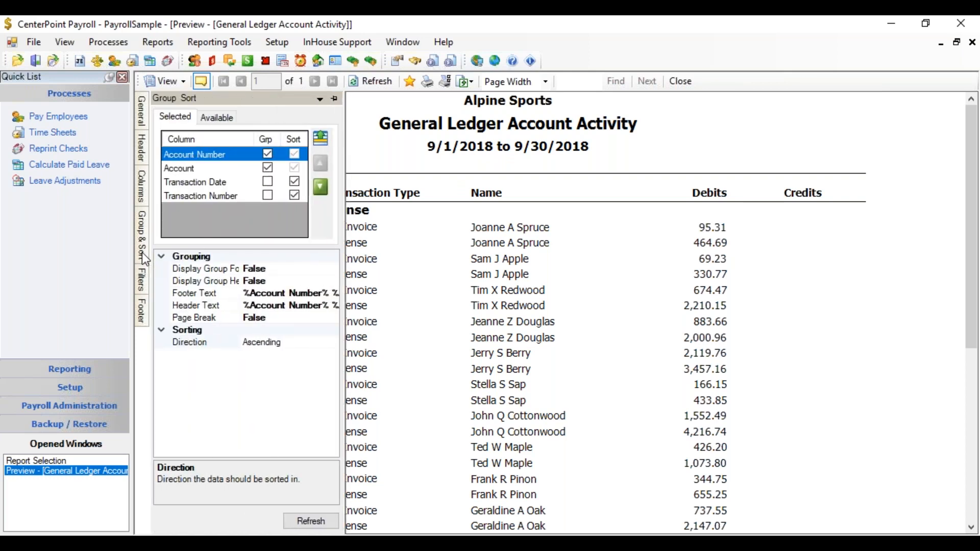
click(144, 259)
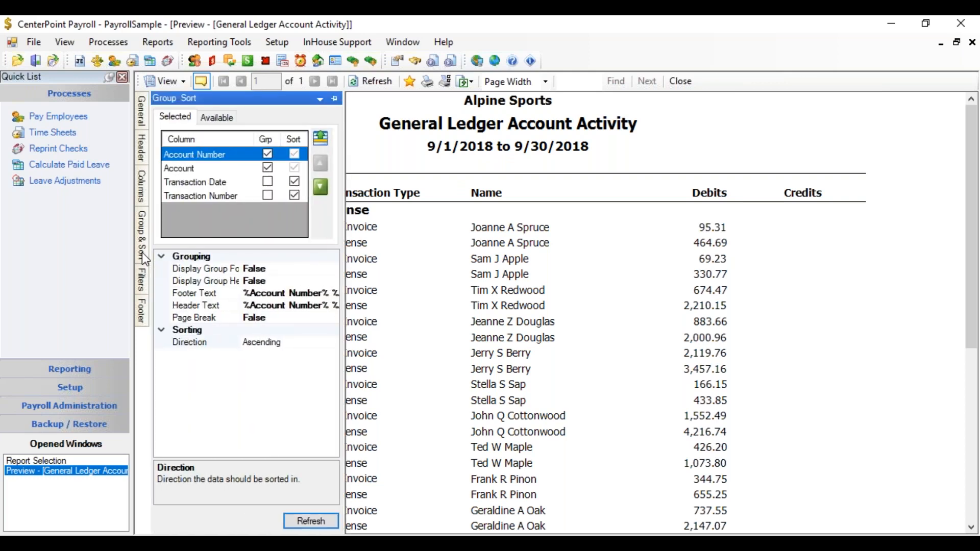
click(228, 121)
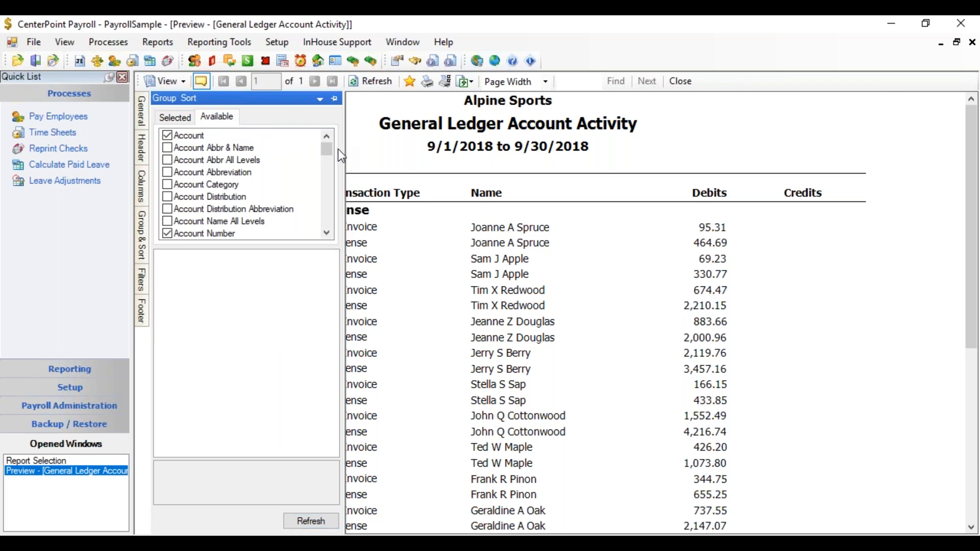
drag(327, 150, 314, 205)
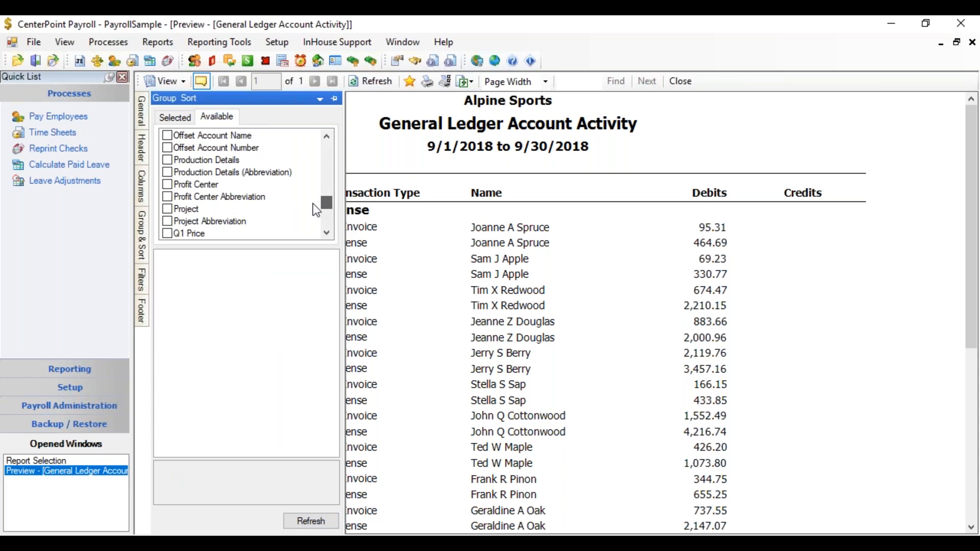
click(167, 185)
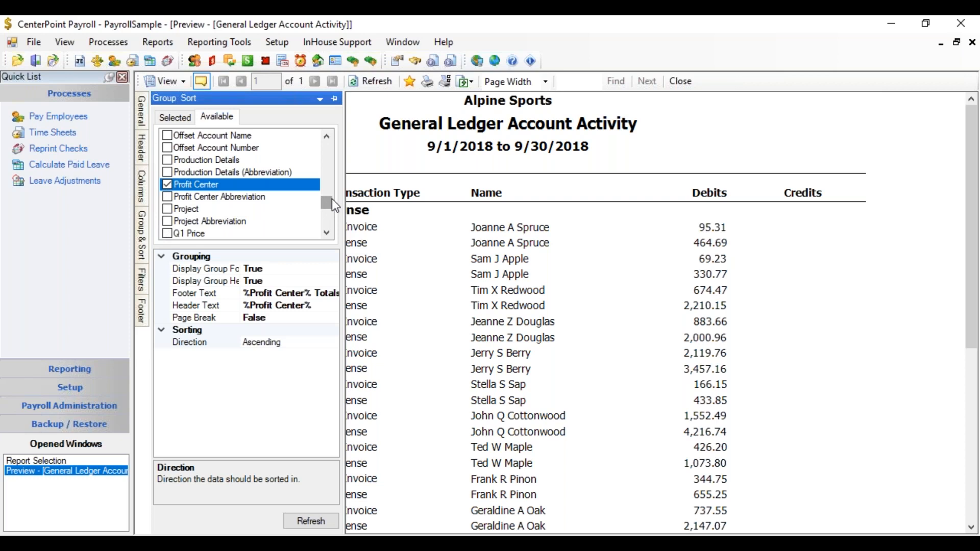
drag(332, 198, 331, 187)
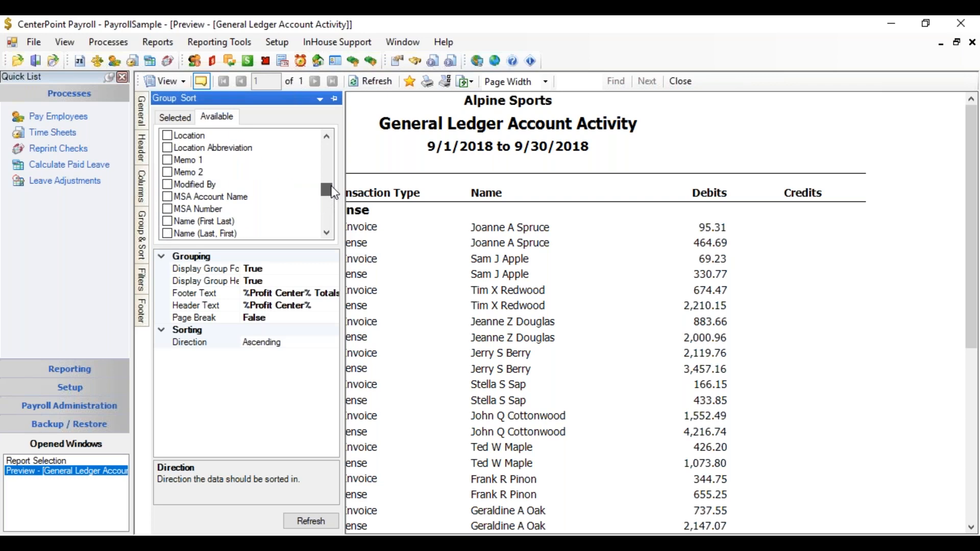
click(168, 136)
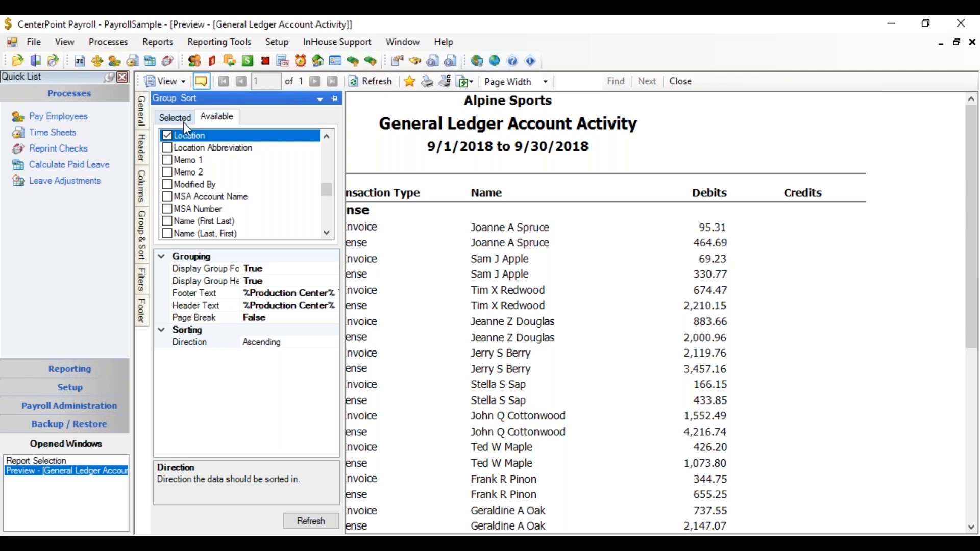
Turn on grouping for the Location and Profit Center columns in the report's group and sort settings
click(183, 119)
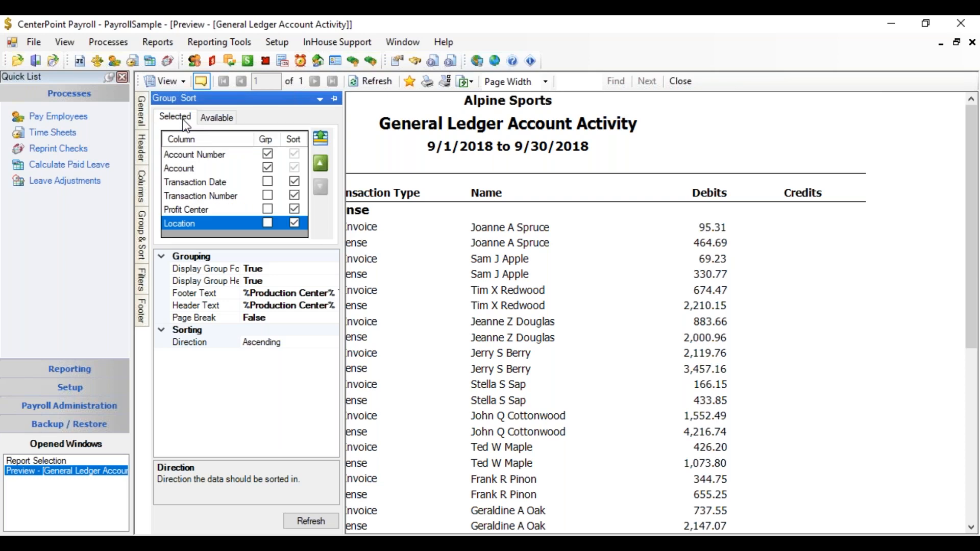
click(268, 223)
click(266, 208)
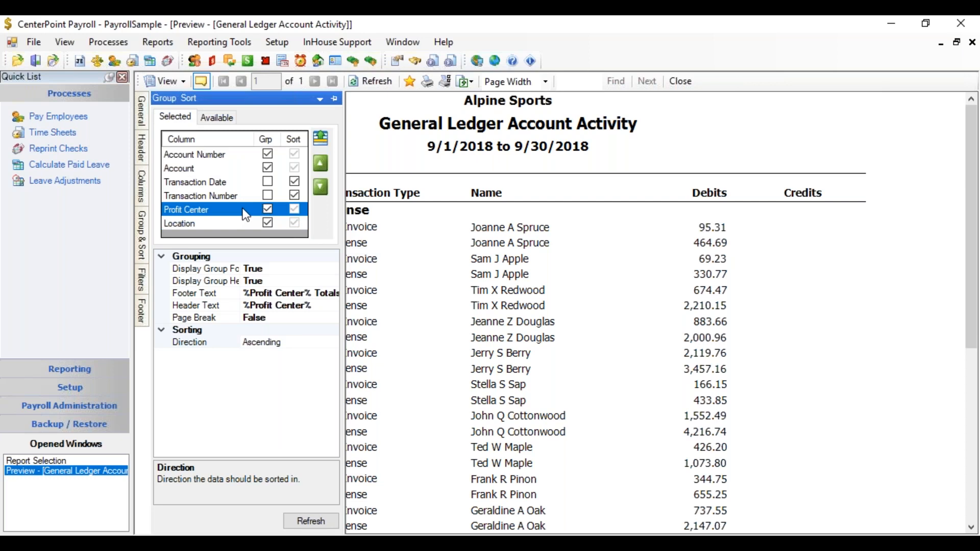
Move Profit Center to first and Location to second in the grouping order, ahead of Account Number, and refresh the report
click(324, 164)
click(323, 165)
click(323, 165)
click(324, 165)
click(213, 224)
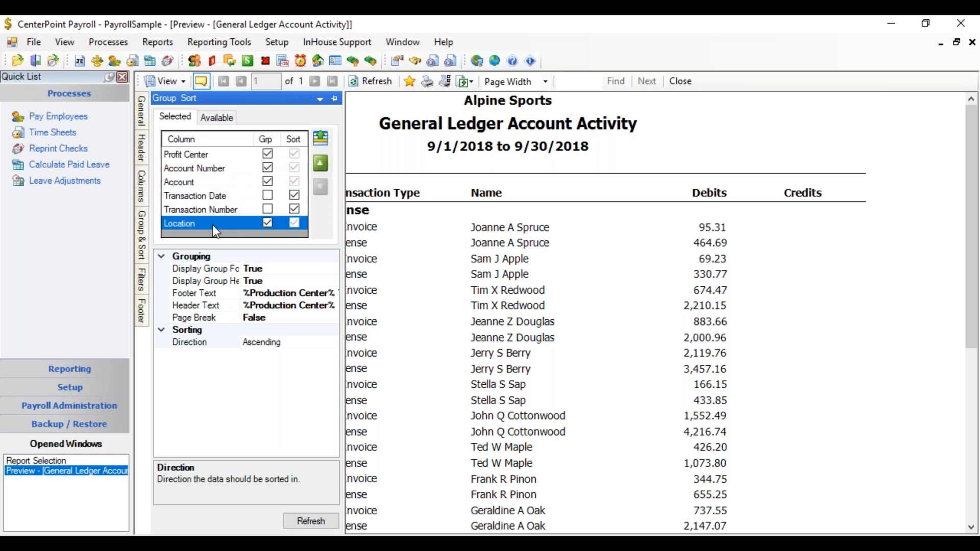
click(315, 161)
click(314, 161)
click(314, 163)
click(314, 163)
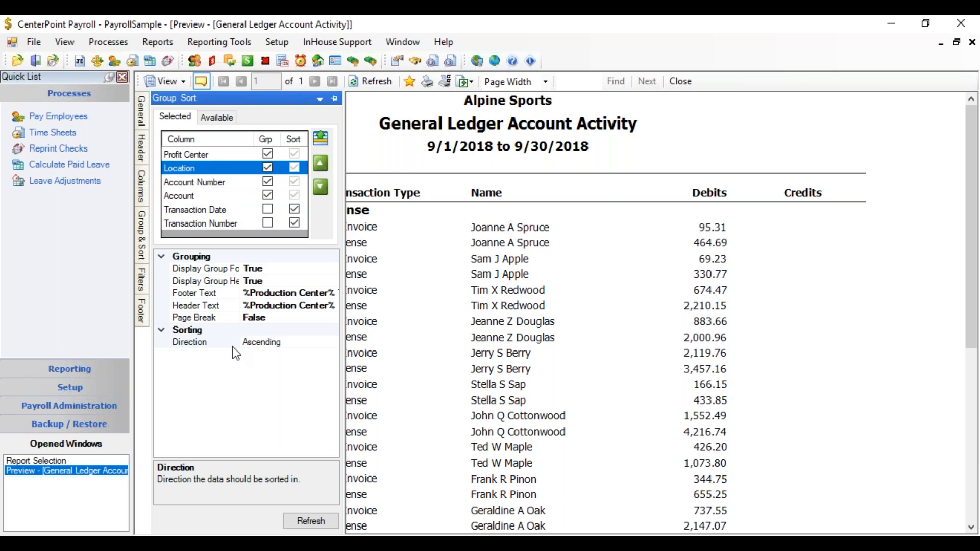
click(308, 520)
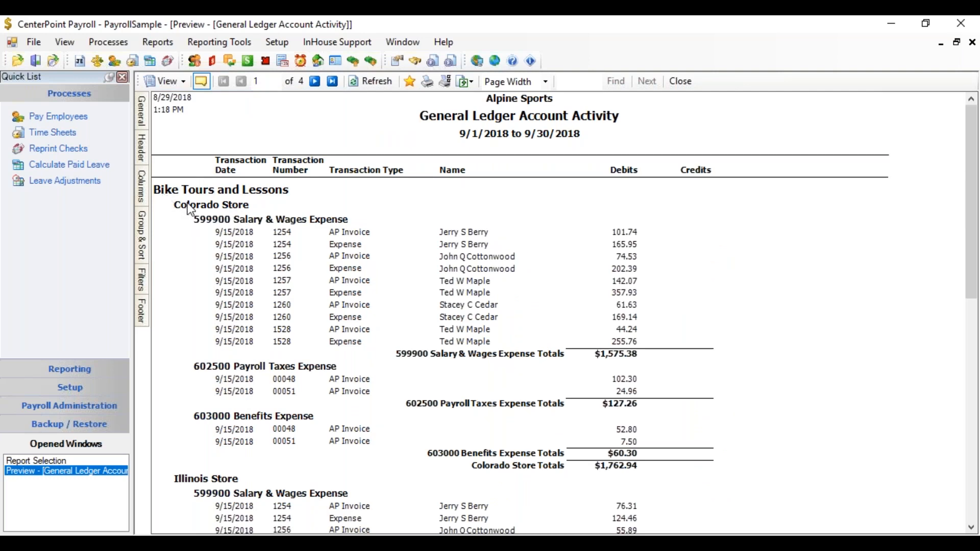
Look through the grouped report, set it to show totals only, refresh it, and review the totals by profit center and location
drag(971, 137, 933, 359)
drag(929, 402, 972, 159)
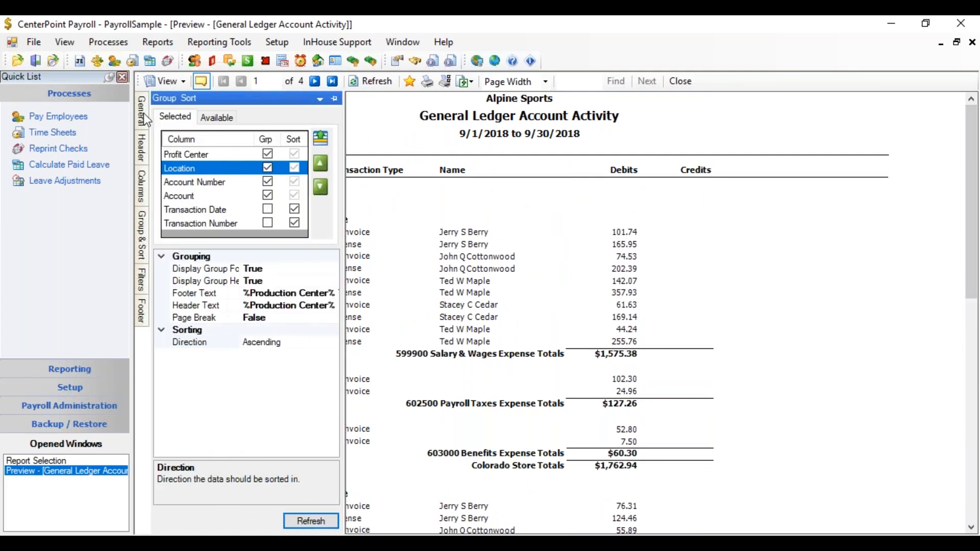
mouse_move(143, 112)
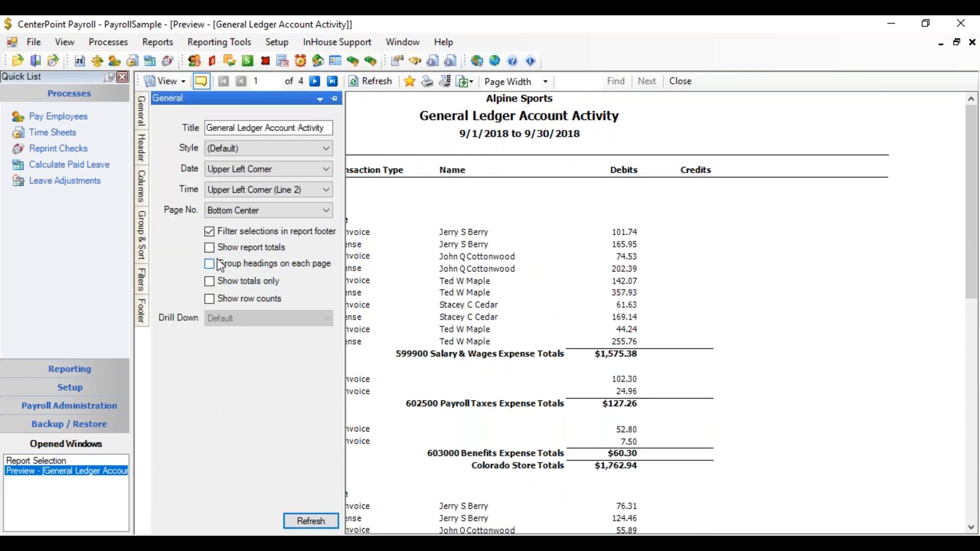
click(209, 281)
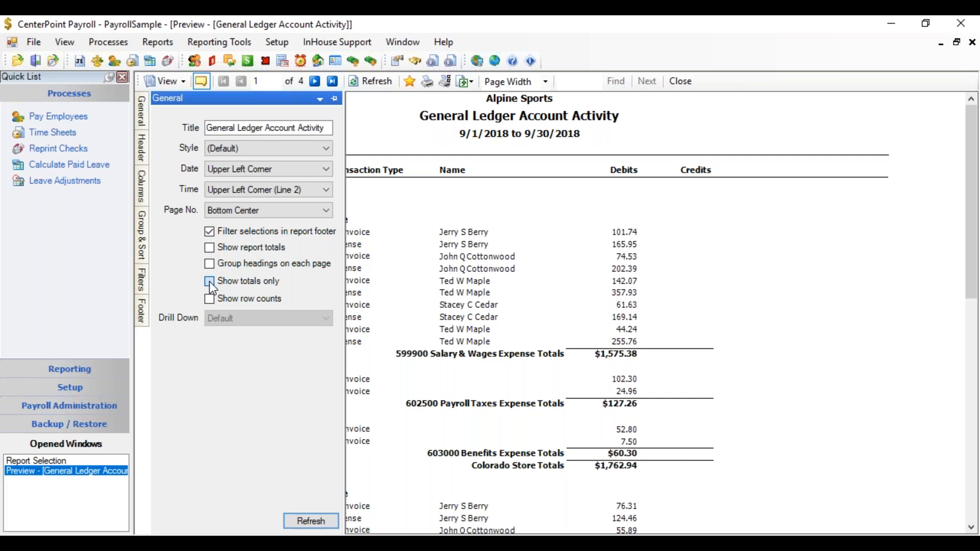
click(304, 520)
click(298, 519)
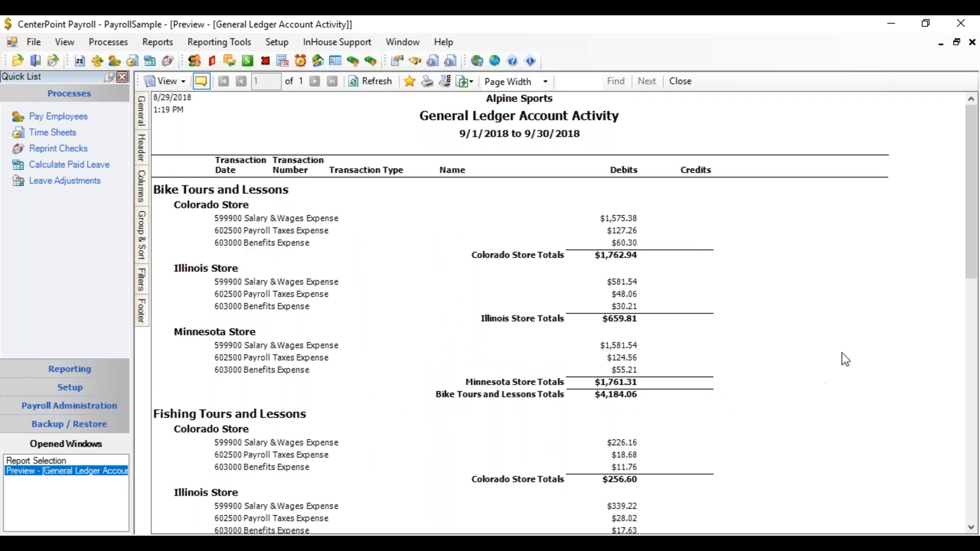
drag(973, 208, 561, 297)
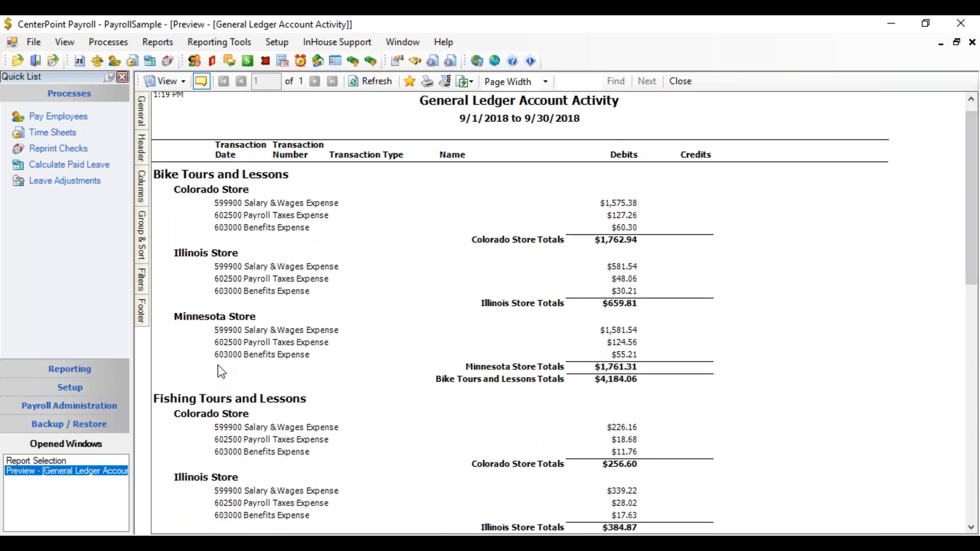